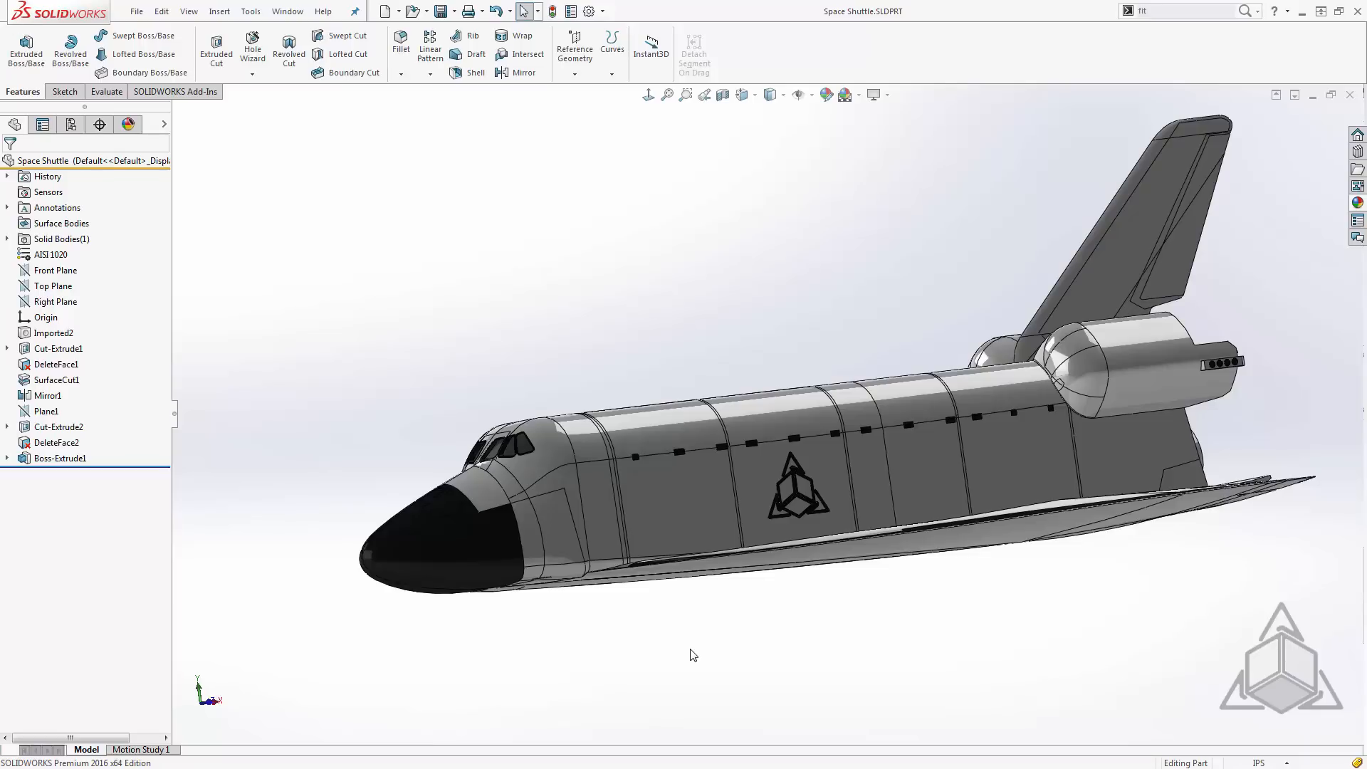
- Inspect the raised logo on the middle side panel of the shuttle, both close up and from a distance
{"action": "scroll", "coordinate": [837, 521], "scroll_direction": "down", "scroll_amount": 5}
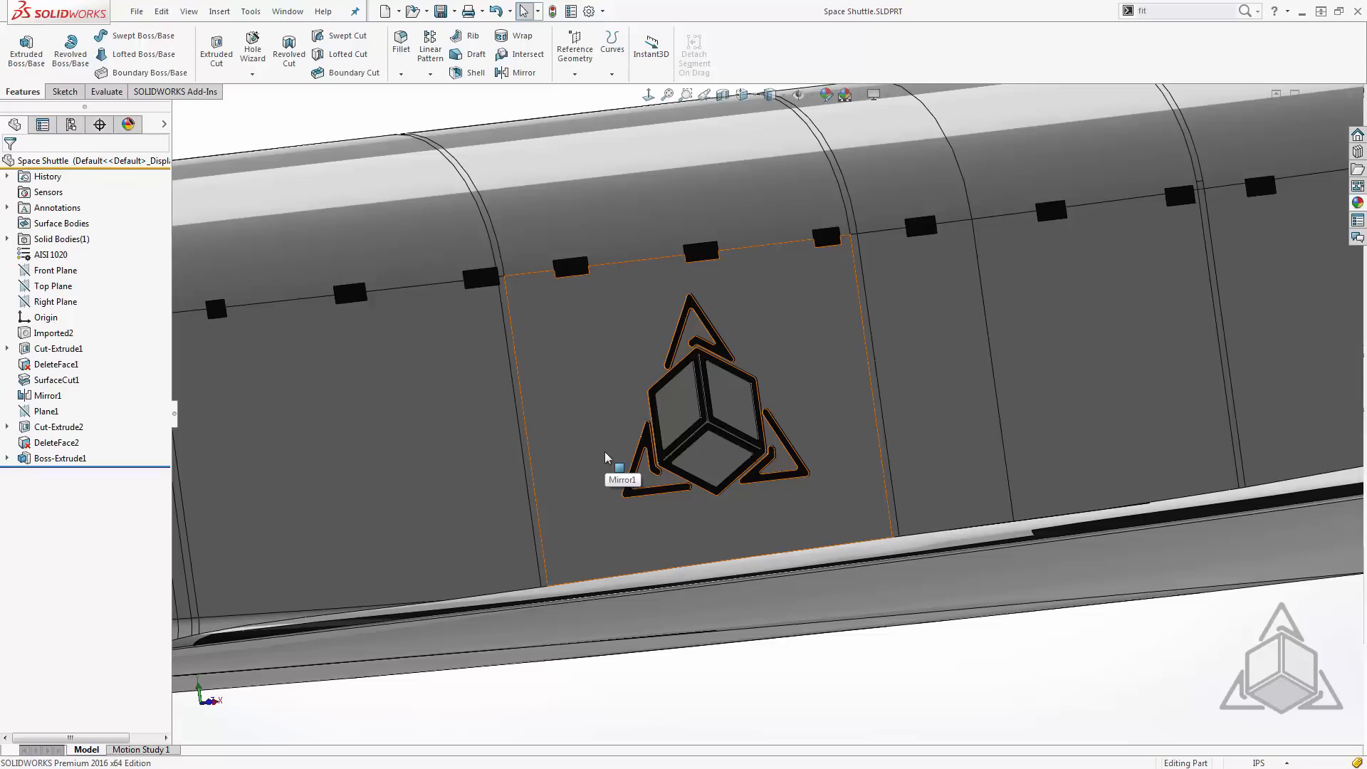
{"action": "middle_click_drag", "start_coordinate": [605, 456], "coordinate": [627, 426]}
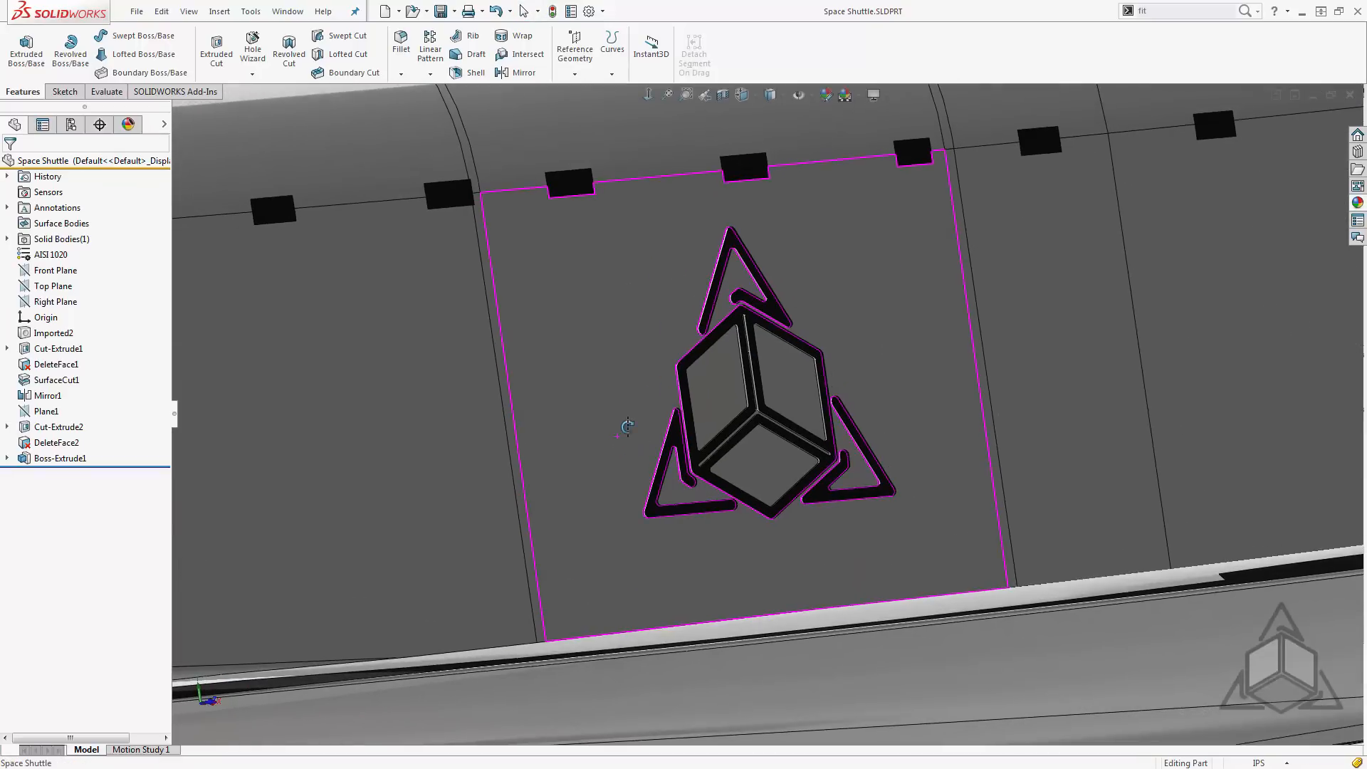
{"action": "scroll", "coordinate": [627, 426], "scroll_direction": "up", "scroll_amount": 5}
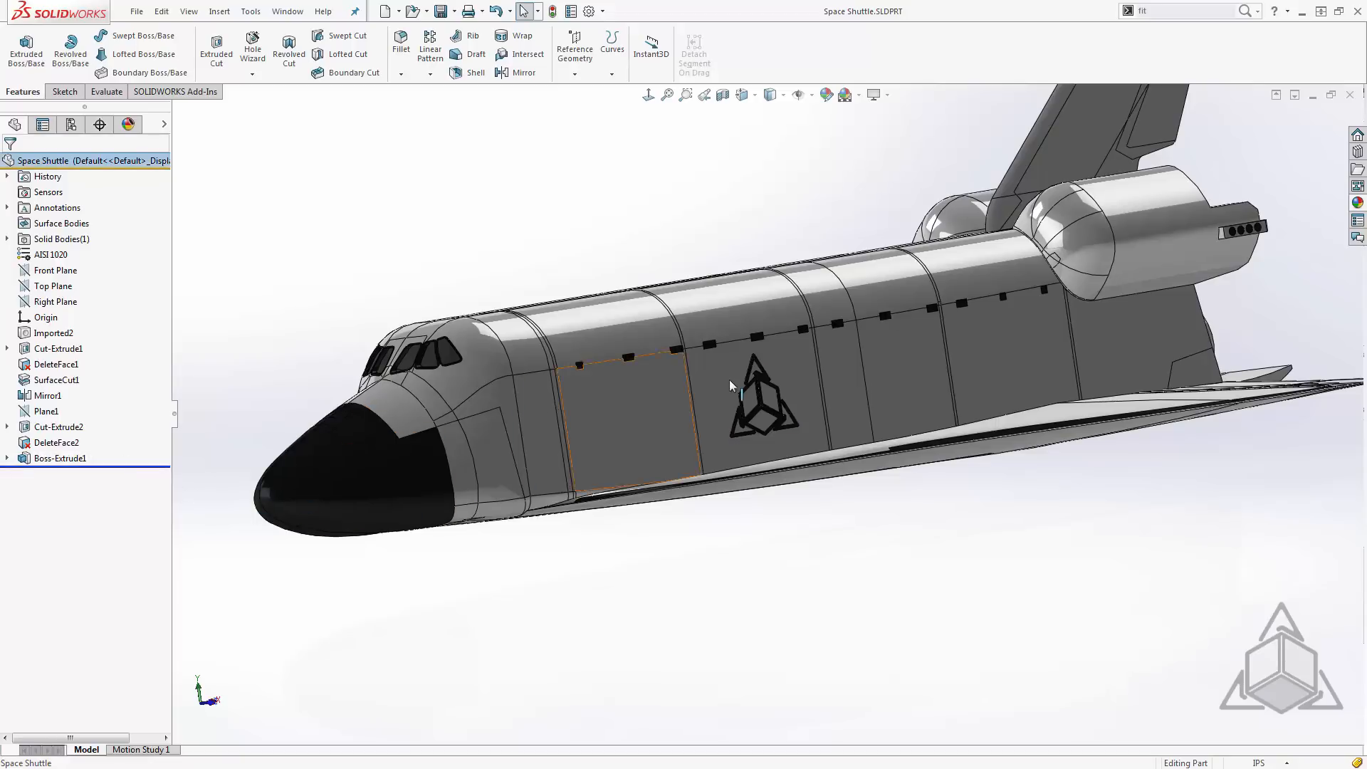
{"action": "scroll", "coordinate": [736, 399], "scroll_direction": "down", "scroll_amount": 6}
{"action": "scroll", "coordinate": [738, 420], "scroll_direction": "down", "scroll_amount": 5}
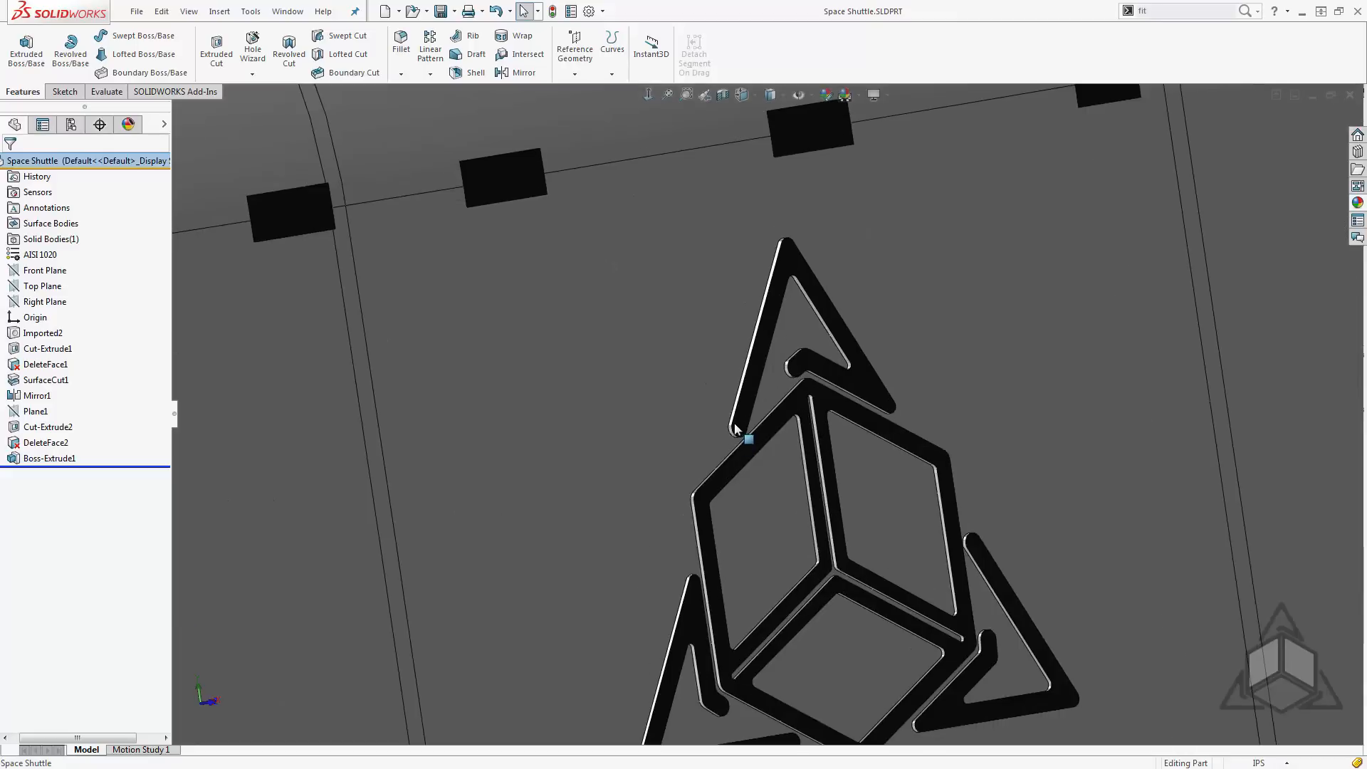
{"action": "middle_click_drag", "start_coordinate": [740, 465], "coordinate": [770, 467]}
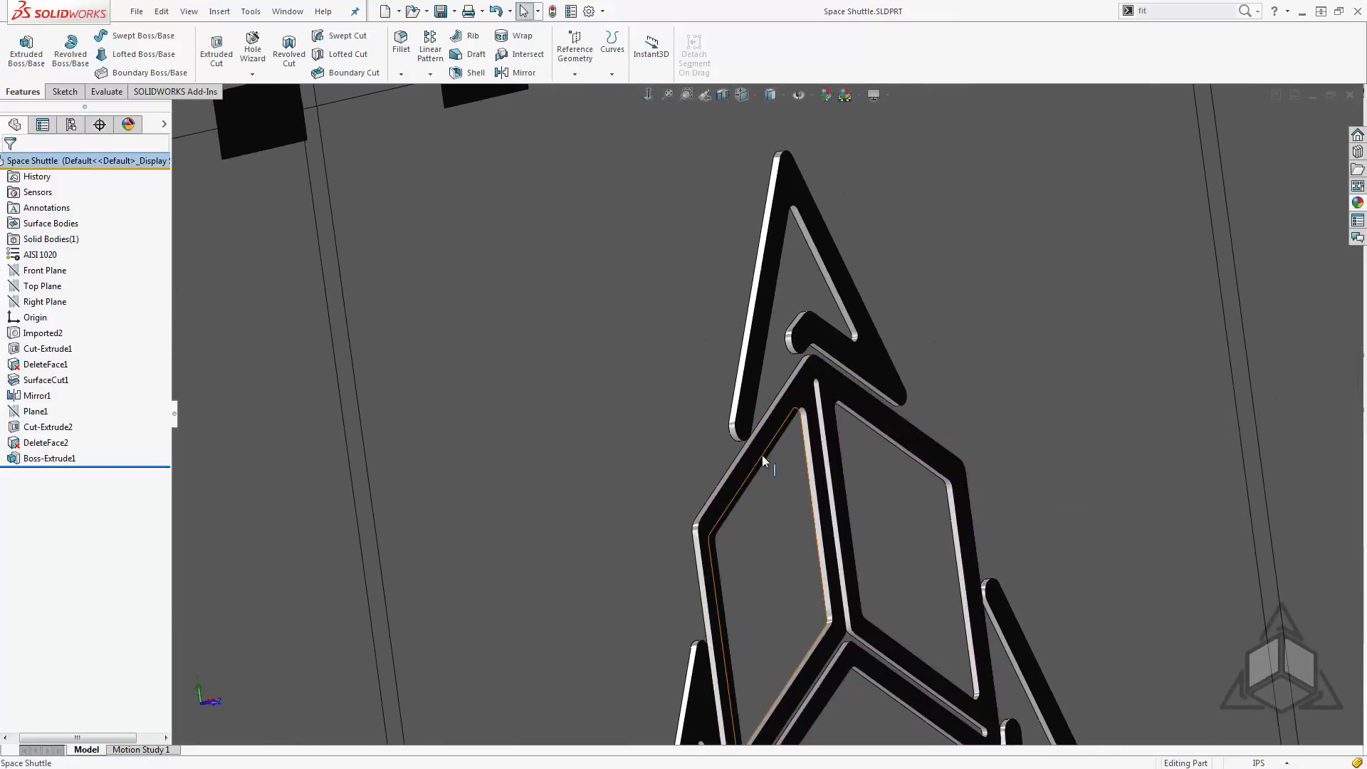
{"action": "scroll", "coordinate": [792, 473], "scroll_direction": "up", "scroll_amount": 5}
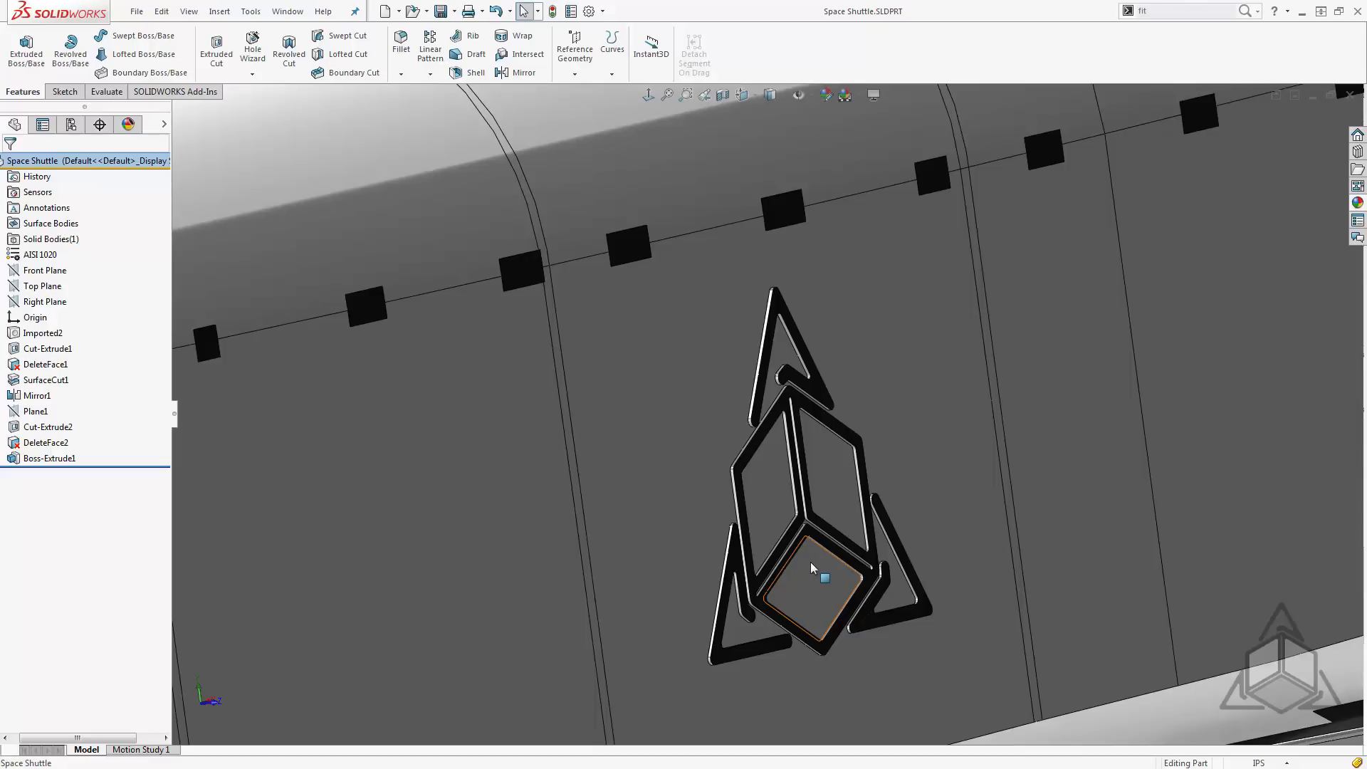
{"action": "scroll", "coordinate": [724, 542], "scroll_direction": "up", "scroll_amount": 8}
{"action": "scroll", "coordinate": [641, 505], "scroll_direction": "up", "scroll_amount": 3}
- Project Sketch3, the logo sketch of Boss-Extrude1, onto the middle panel face on the shuttle's opposite side as a Split Line
{"action": "middle_click_drag", "start_coordinate": [625, 488], "coordinate": [726, 472]}
{"action": "scroll", "coordinate": [498, 493], "scroll_direction": "up", "scroll_amount": 5}
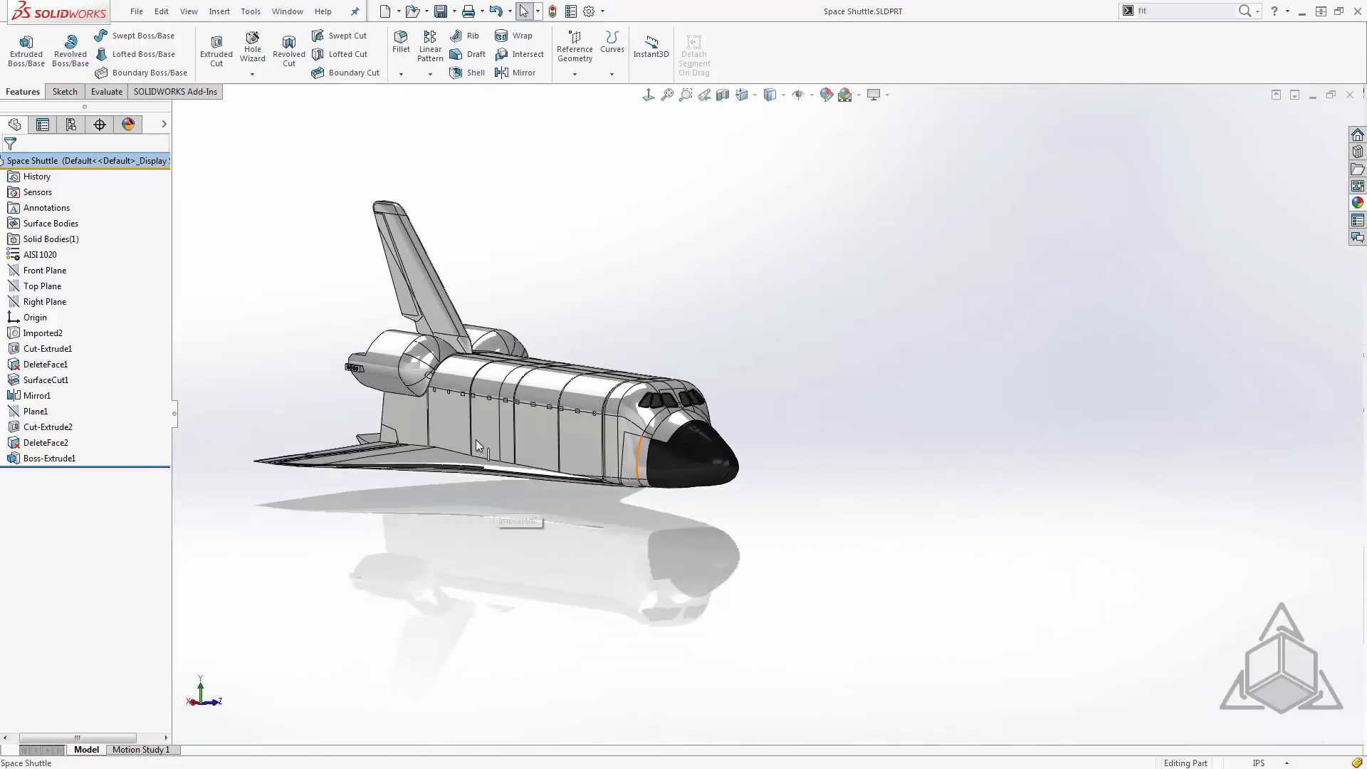
{"action": "scroll", "coordinate": [561, 428], "scroll_direction": "down", "scroll_amount": 6}
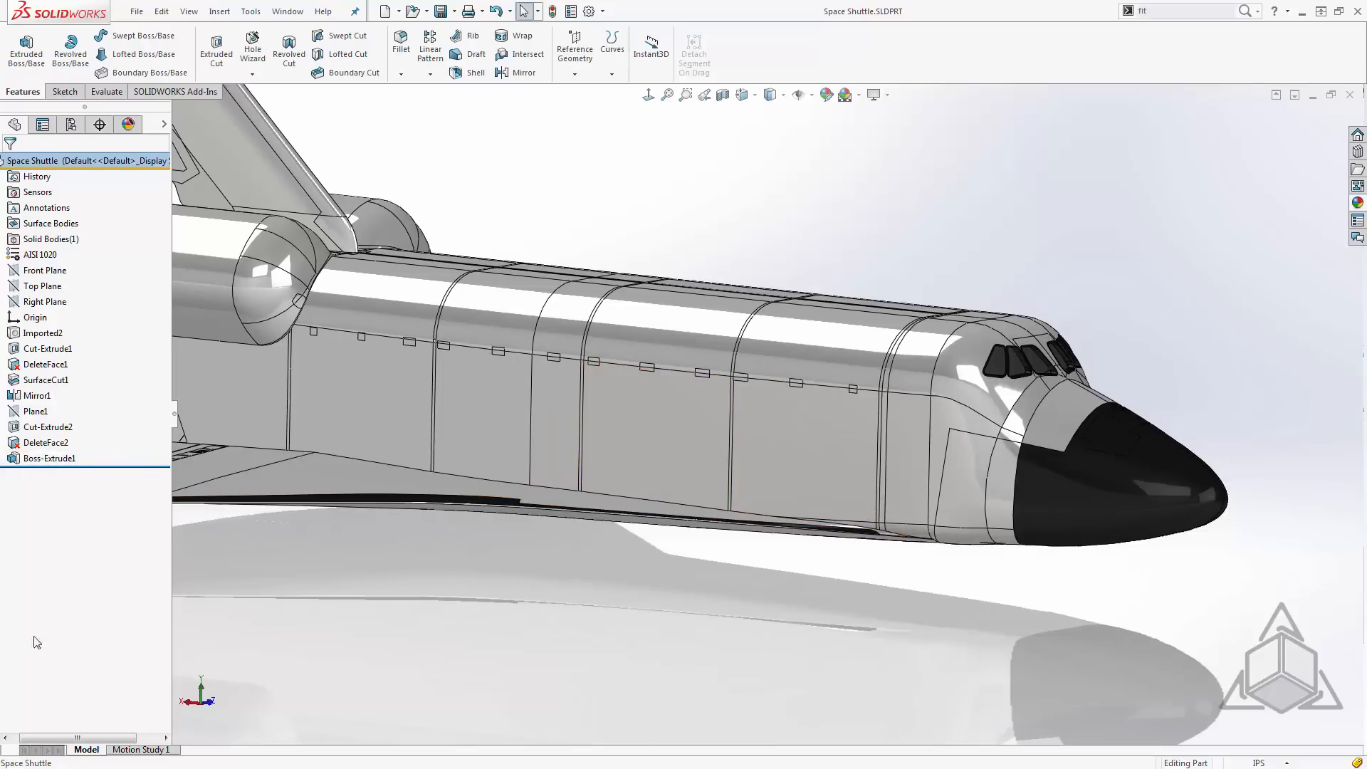
{"action": "left_click_drag", "start_coordinate": [52, 739], "coordinate": [45, 738]}
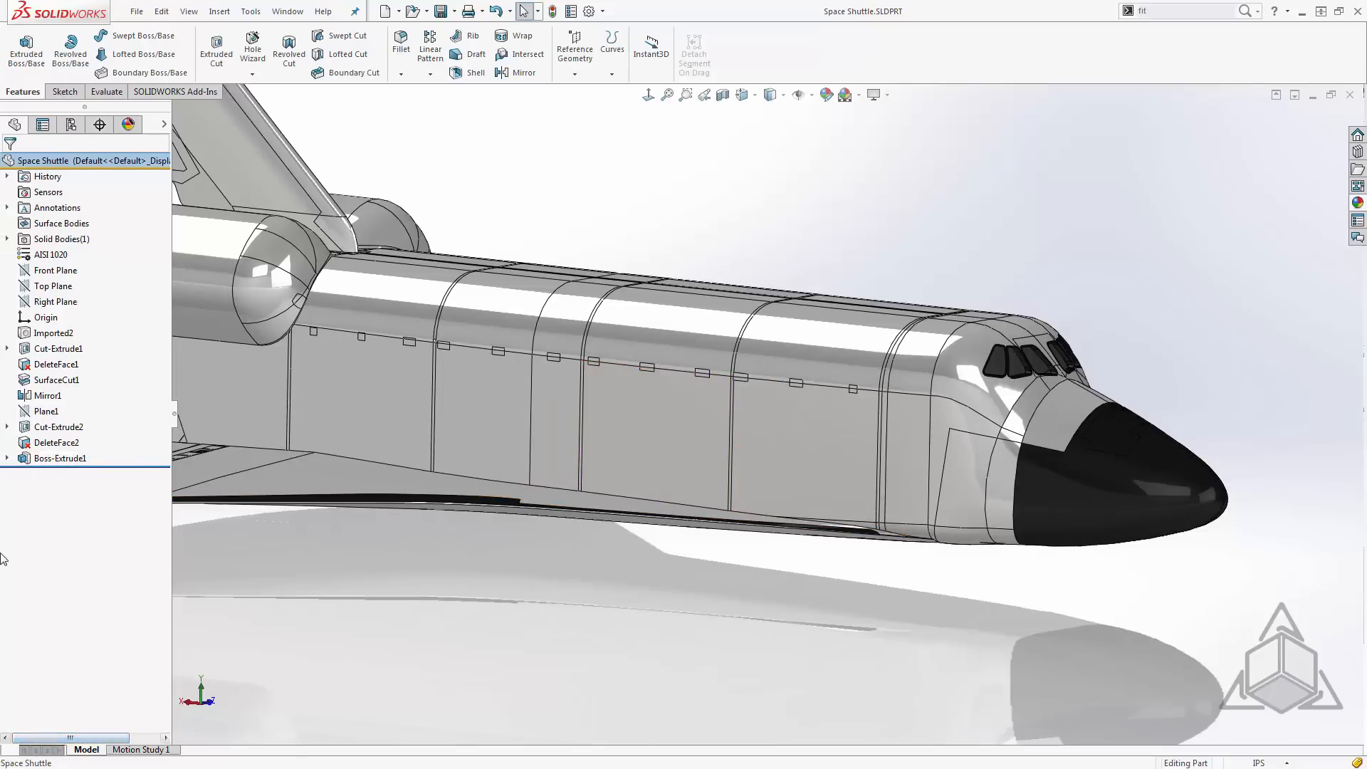
{"action": "left_click", "coordinate": [6, 458]}
{"action": "left_click", "coordinate": [48, 476]}
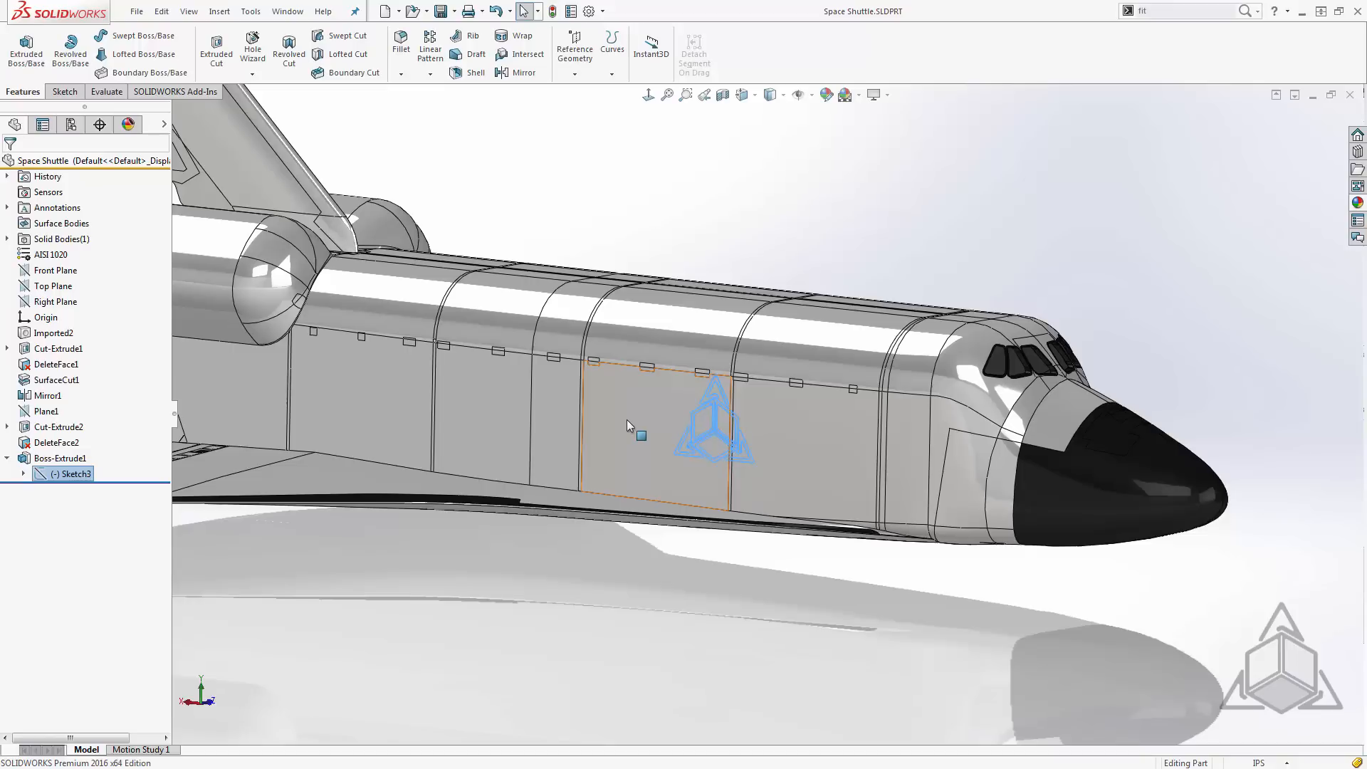
{"action": "middle_click_drag", "start_coordinate": [625, 417], "coordinate": [597, 426]}
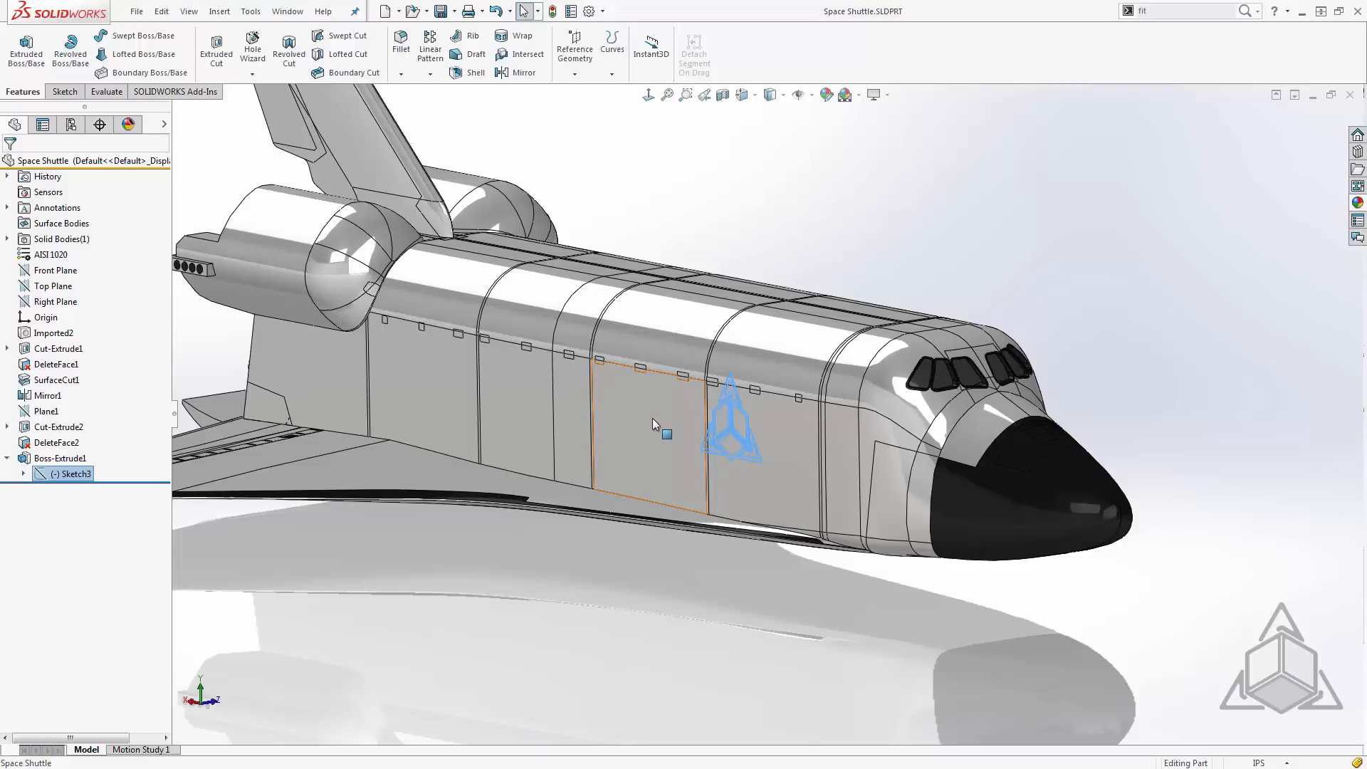
{"action": "left_click", "coordinate": [622, 77]}
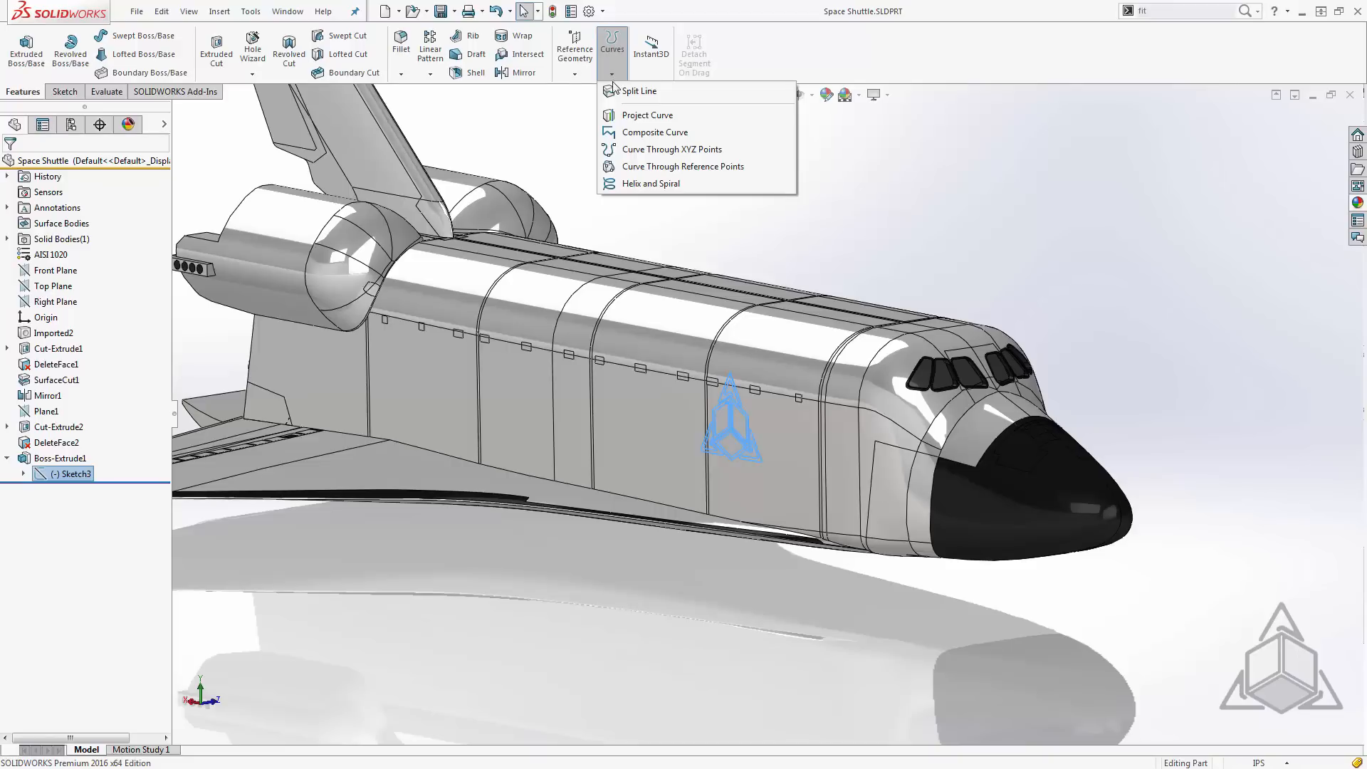
{"action": "left_click", "coordinate": [681, 100]}
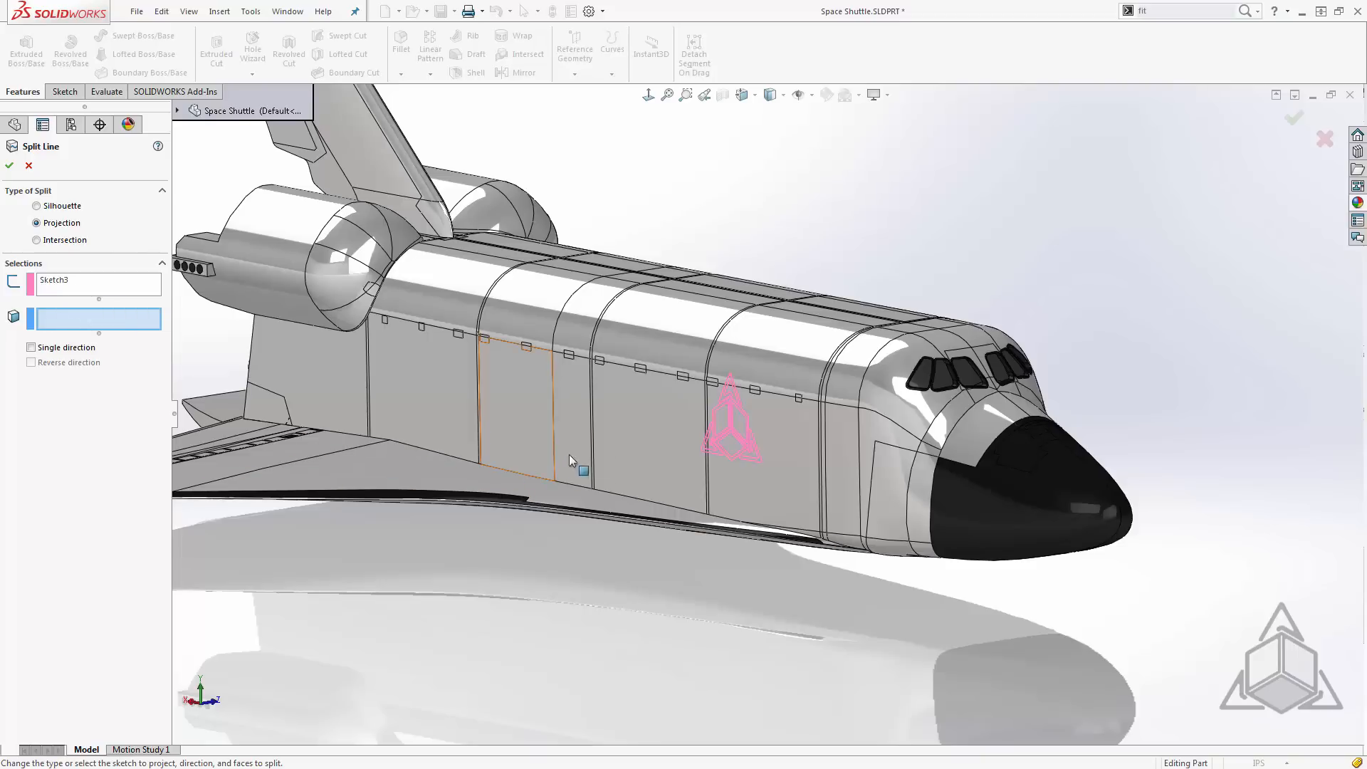
{"action": "left_click", "coordinate": [638, 428]}
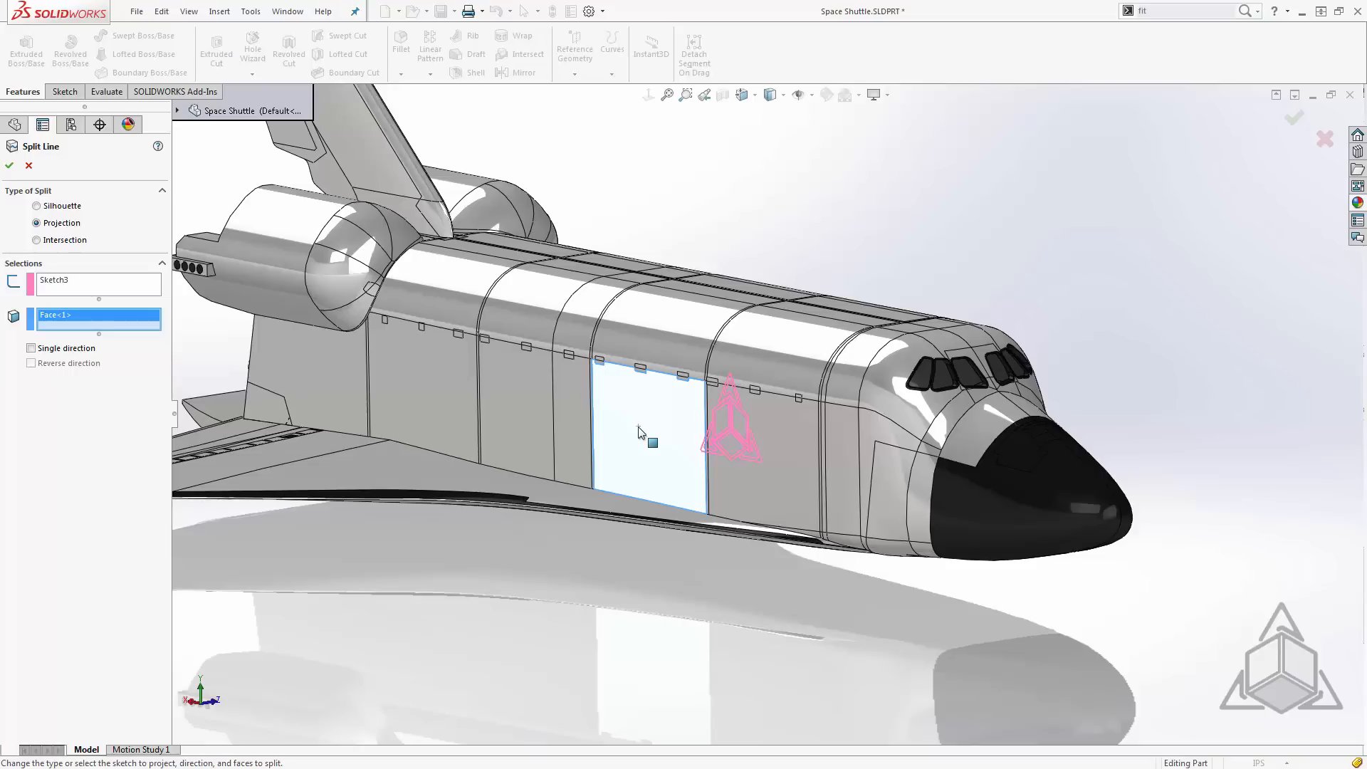
{"action": "key", "text": "Return"}
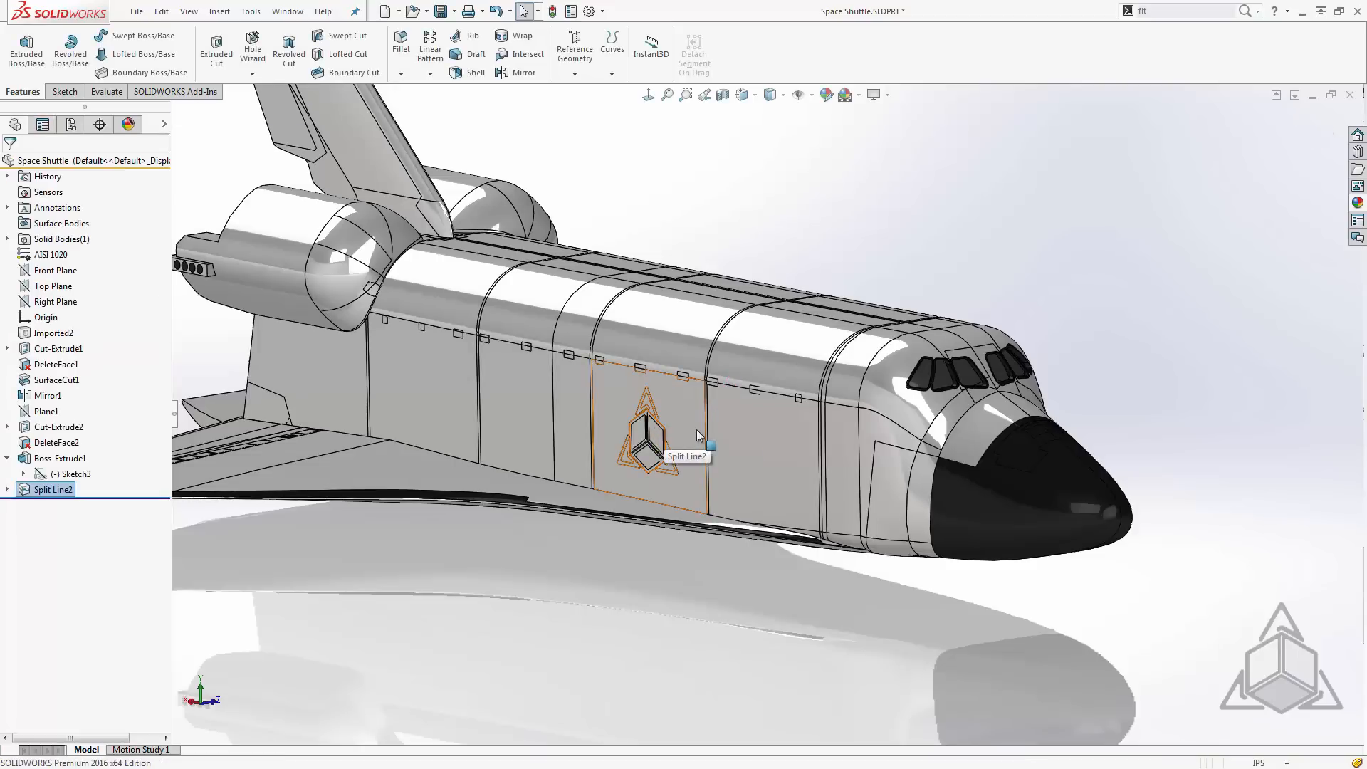
- Check the split logo's individual faces by selecting the upper triangle, the cube outline and the lower triangle nearest the tail
{"action": "scroll", "coordinate": [615, 459], "scroll_direction": "down", "scroll_amount": 6}
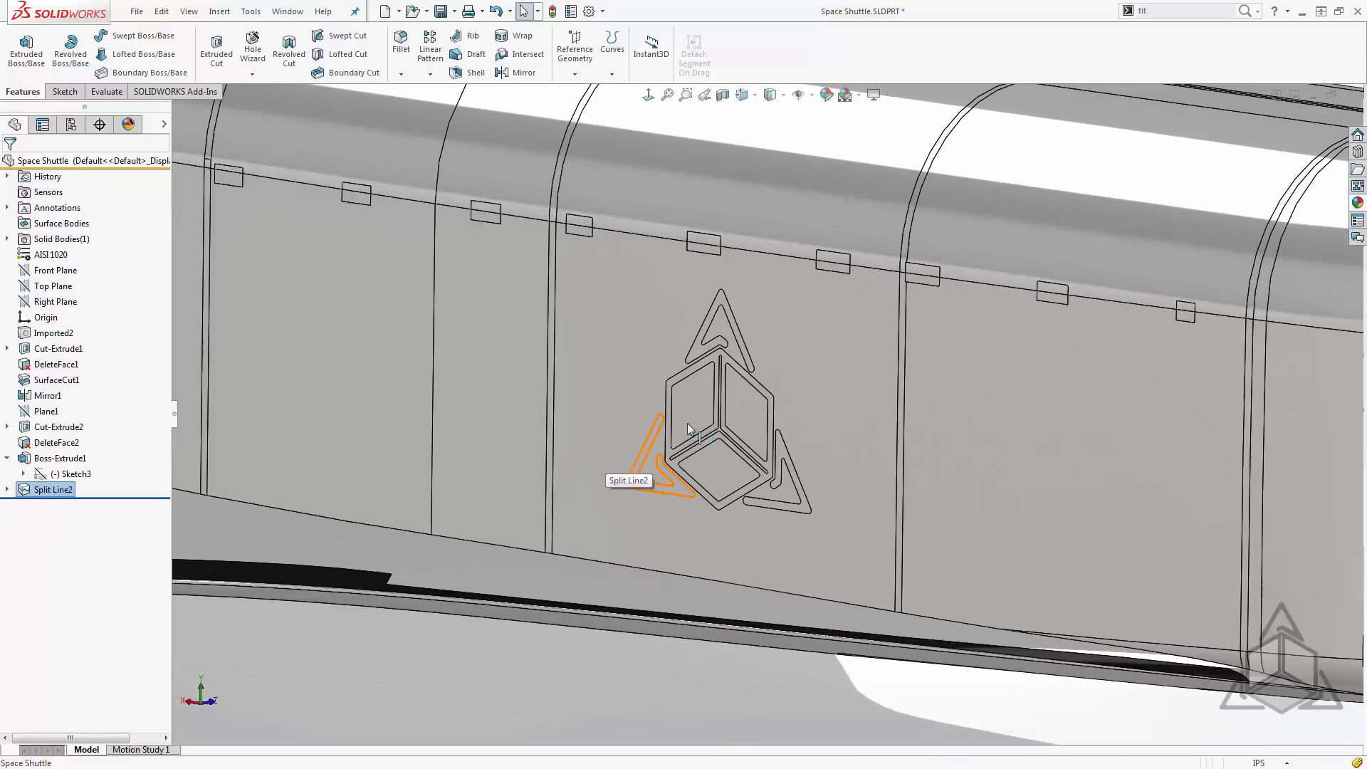
{"action": "scroll", "coordinate": [753, 410], "scroll_direction": "down", "scroll_amount": 4}
{"action": "scroll", "coordinate": [740, 407], "scroll_direction": "down", "scroll_amount": 2}
{"action": "middle_click_drag", "start_coordinate": [740, 406], "coordinate": [689, 386]}
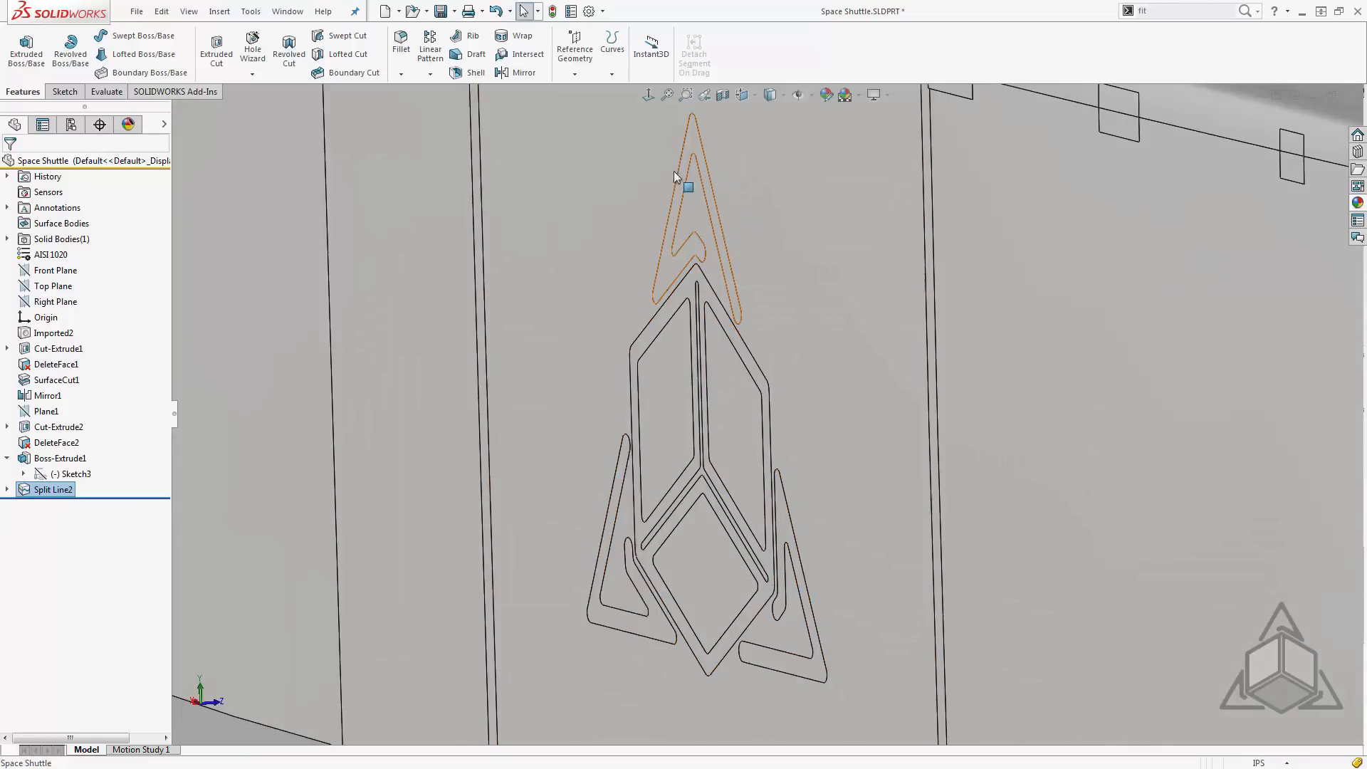
{"action": "left_click", "coordinate": [672, 279]}
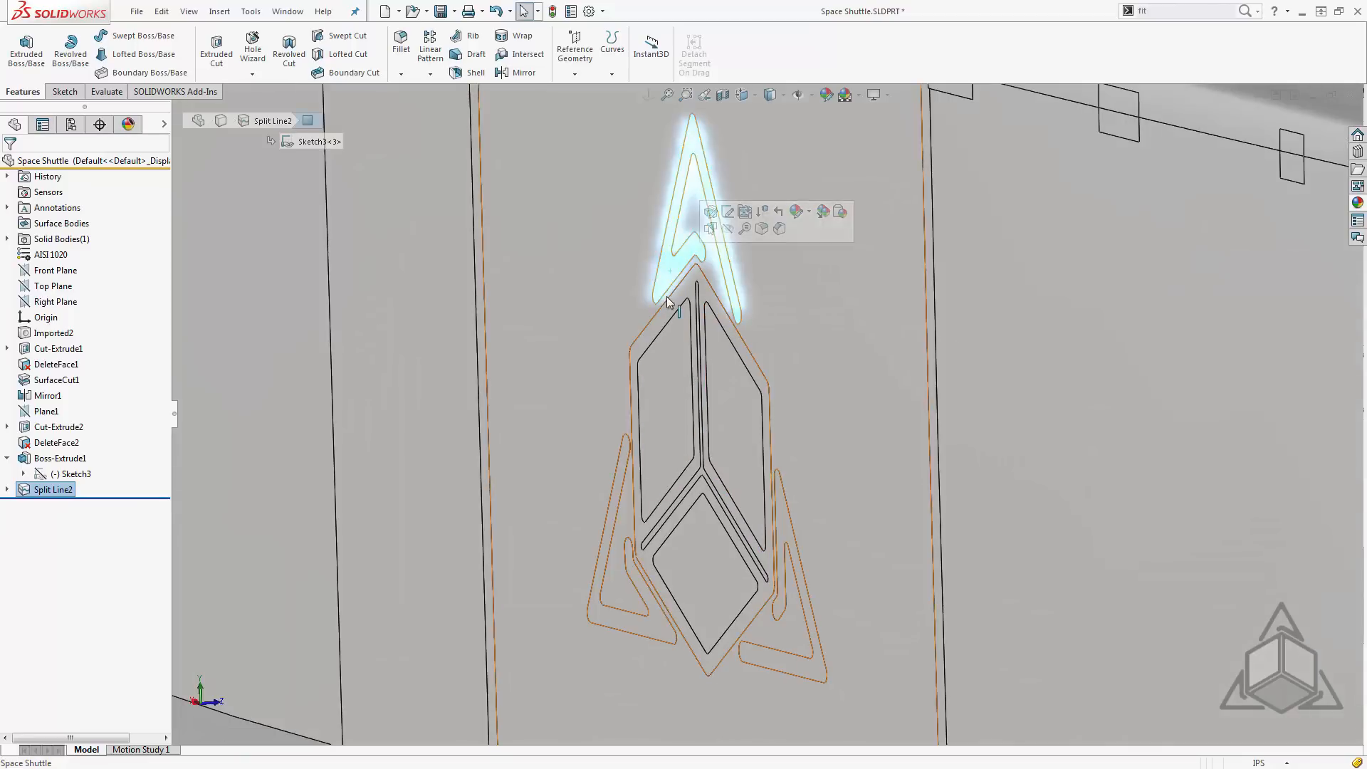
{"action": "left_click", "coordinate": [633, 406]}
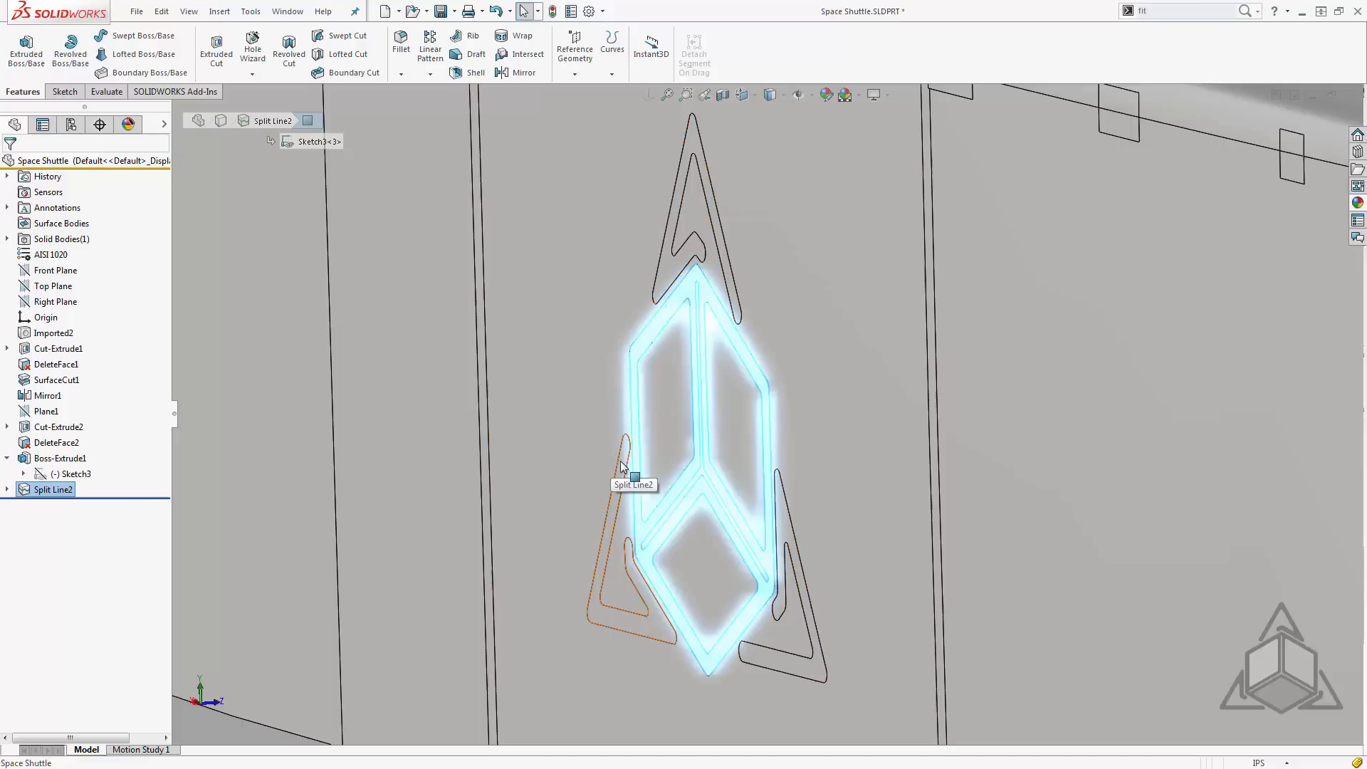
{"action": "left_click", "coordinate": [621, 467]}
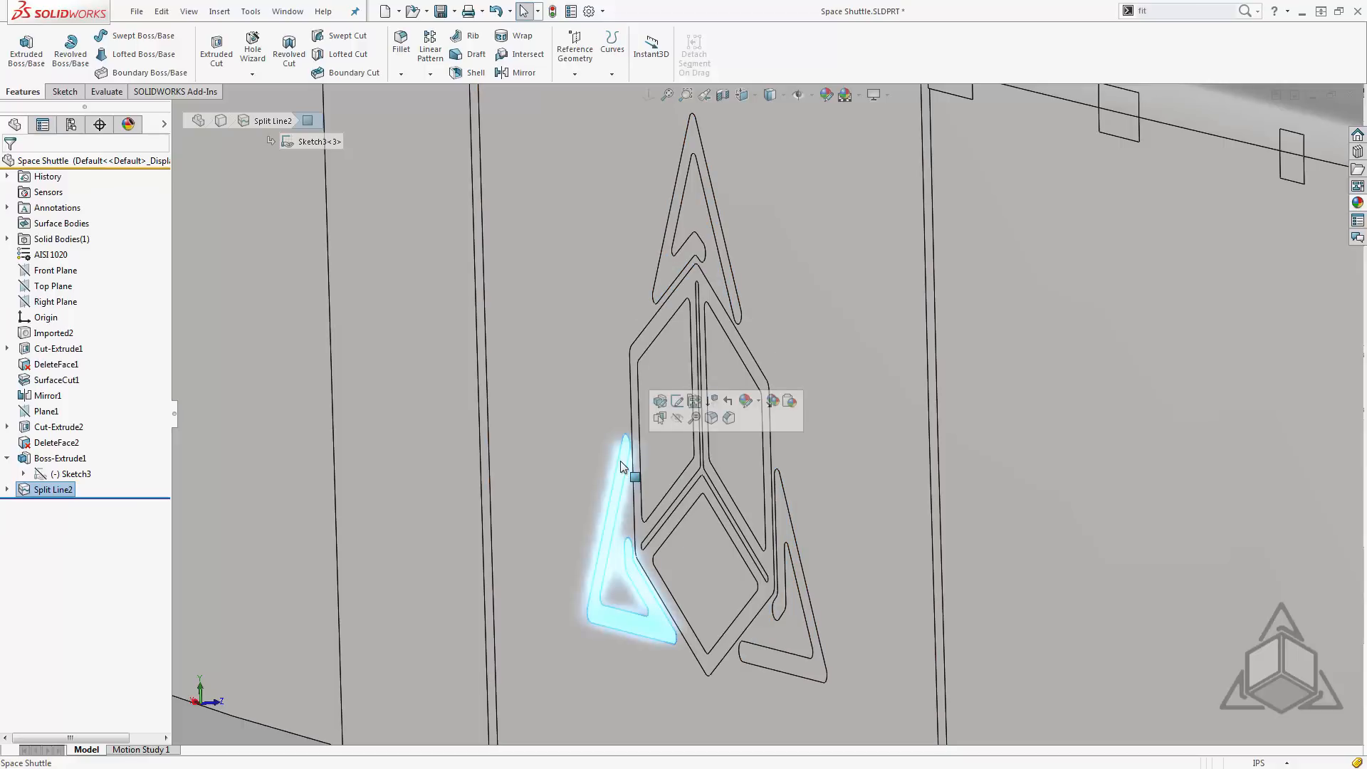
{"action": "scroll", "coordinate": [808, 517], "scroll_direction": "up", "scroll_amount": 5}
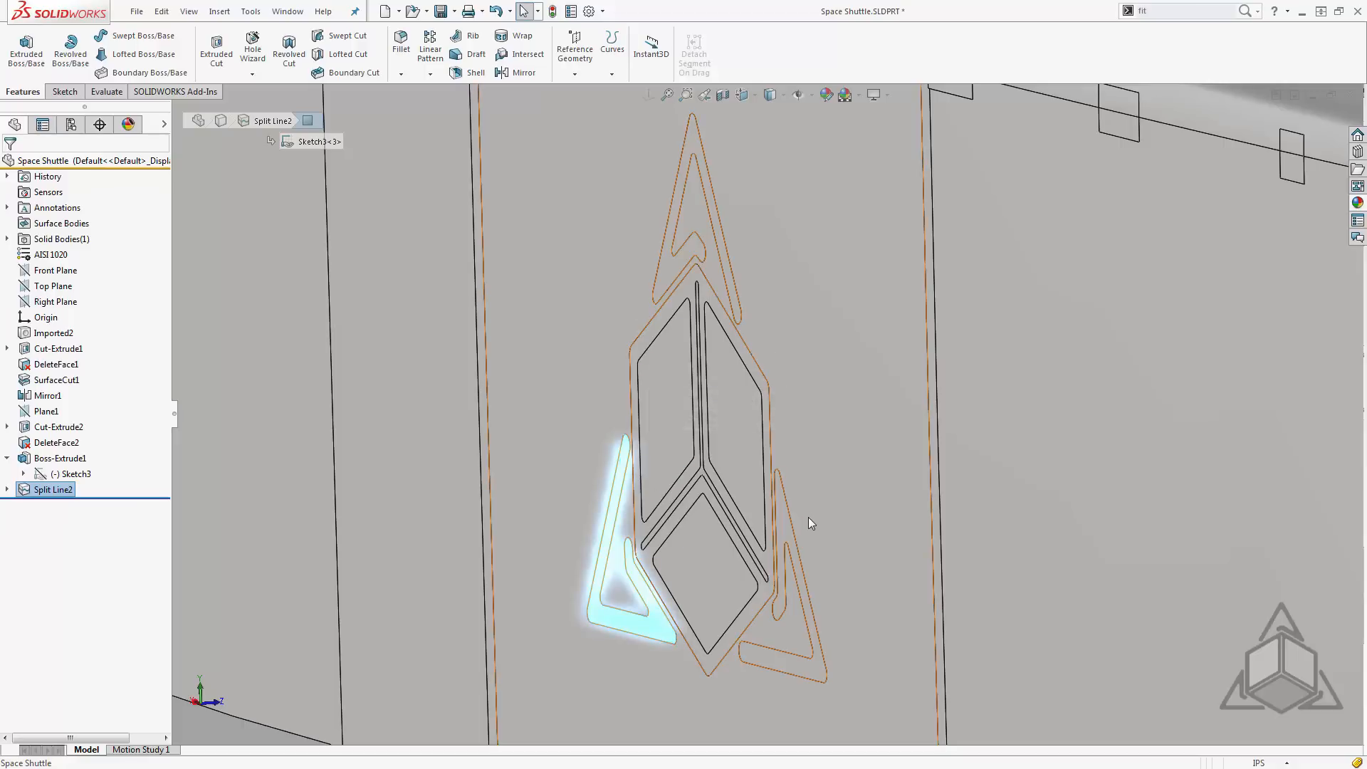
{"action": "mouse_move", "coordinate": [802, 517]}
{"action": "middle_mouse_down"}
{"action": "mouse_move", "coordinate": [843, 505]}
{"action": "mouse_move", "coordinate": [824, 529]}
{"action": "middle_mouse_up"}
{"action": "scroll", "coordinate": [815, 570], "scroll_direction": "up", "scroll_amount": 3}
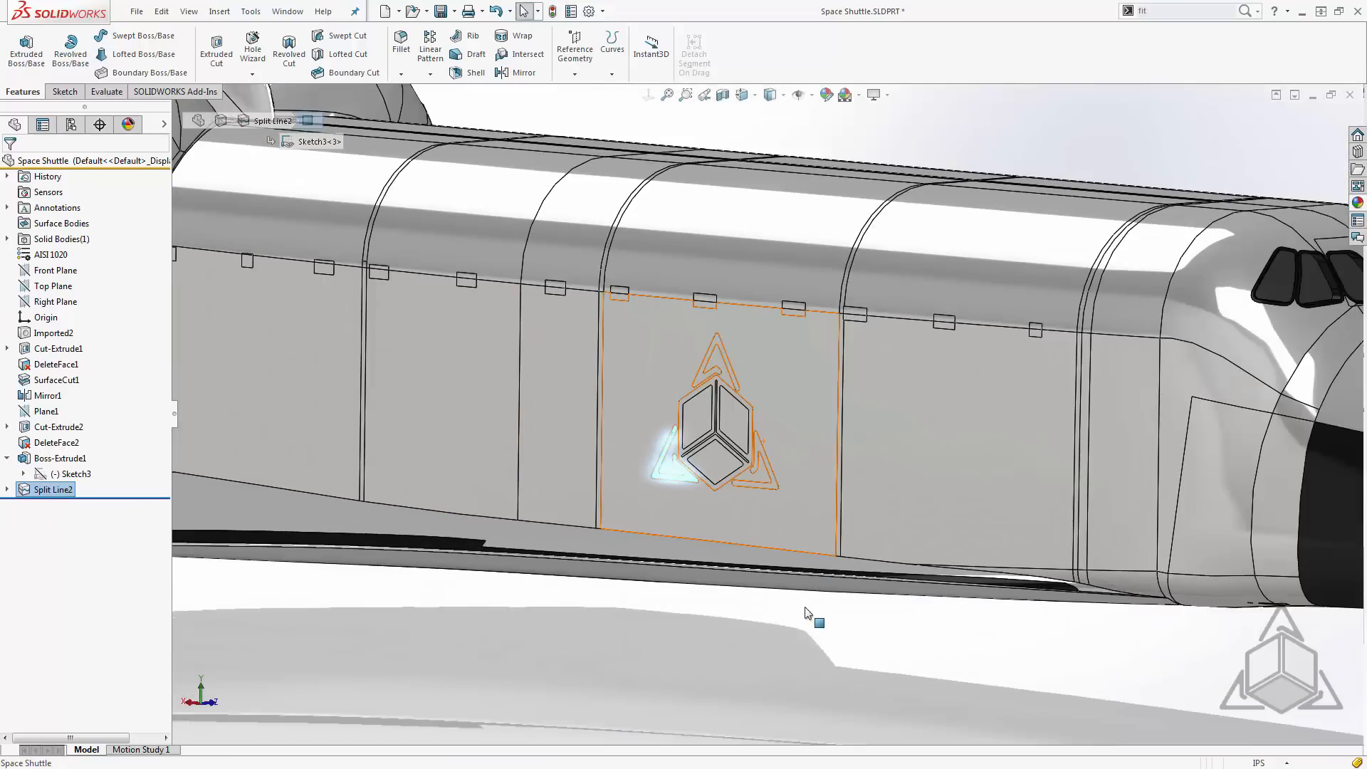
{"action": "left_click", "coordinate": [811, 633]}
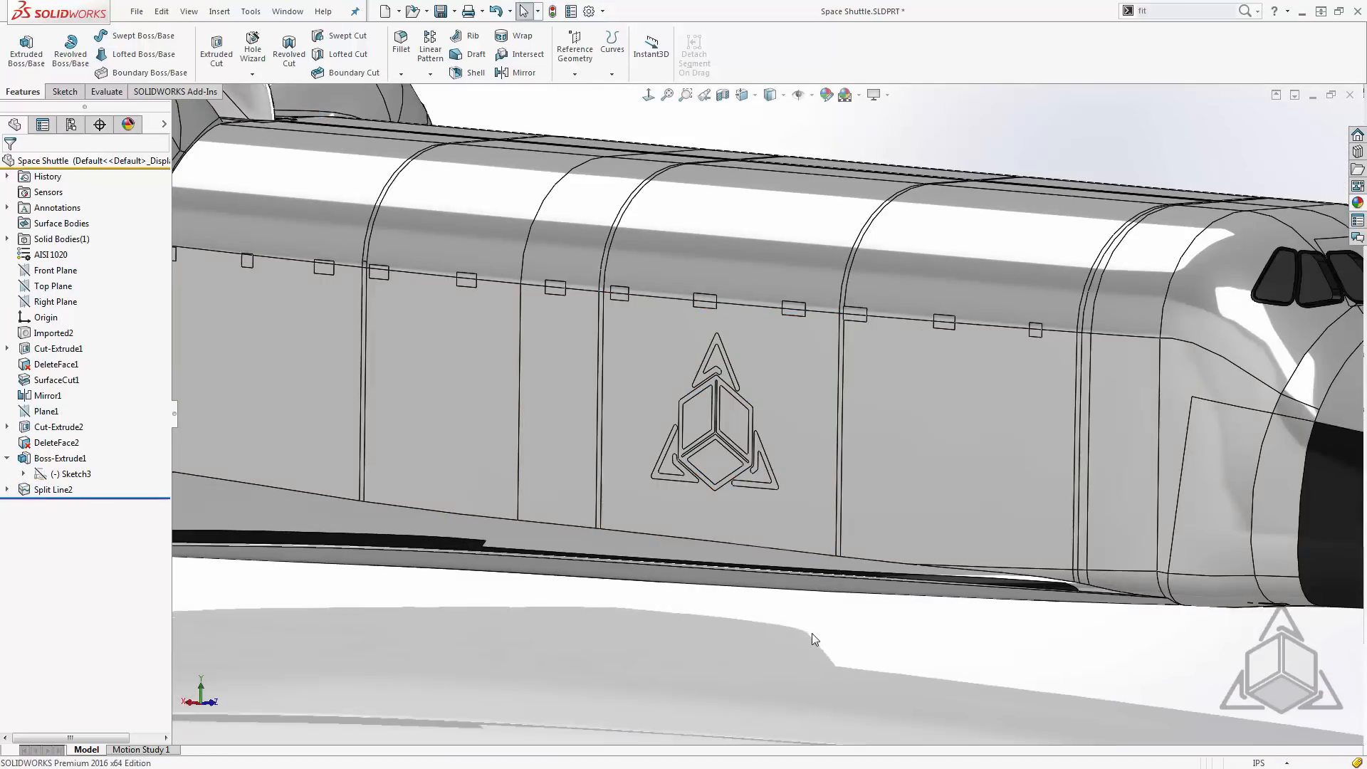
- Apply the black medium gloss plastic appearance to only the face of the logo's lower triangle nearest the nose
{"action": "left_click", "coordinate": [1357, 204]}
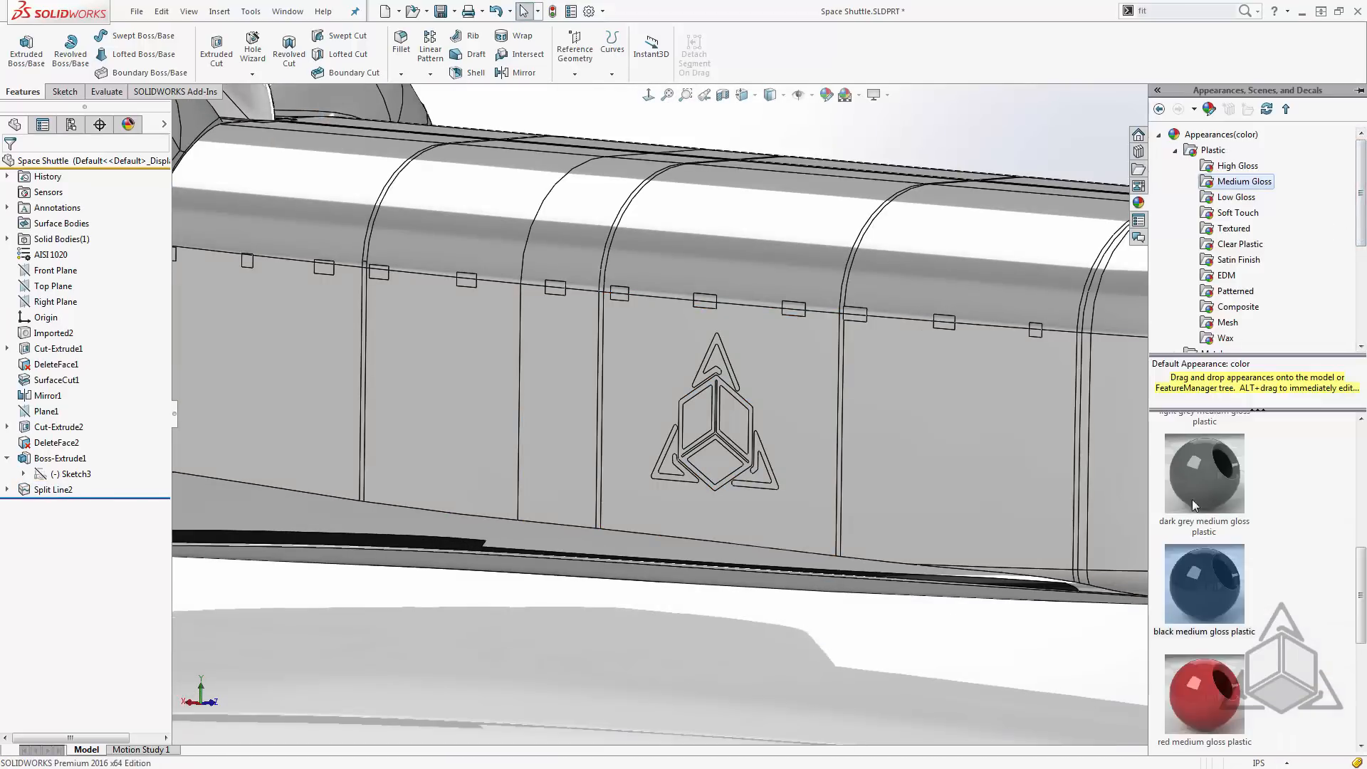
{"action": "mouse_move", "coordinate": [1197, 573]}
{"action": "left_click_drag", "start_coordinate": [1197, 572], "coordinate": [757, 447]}
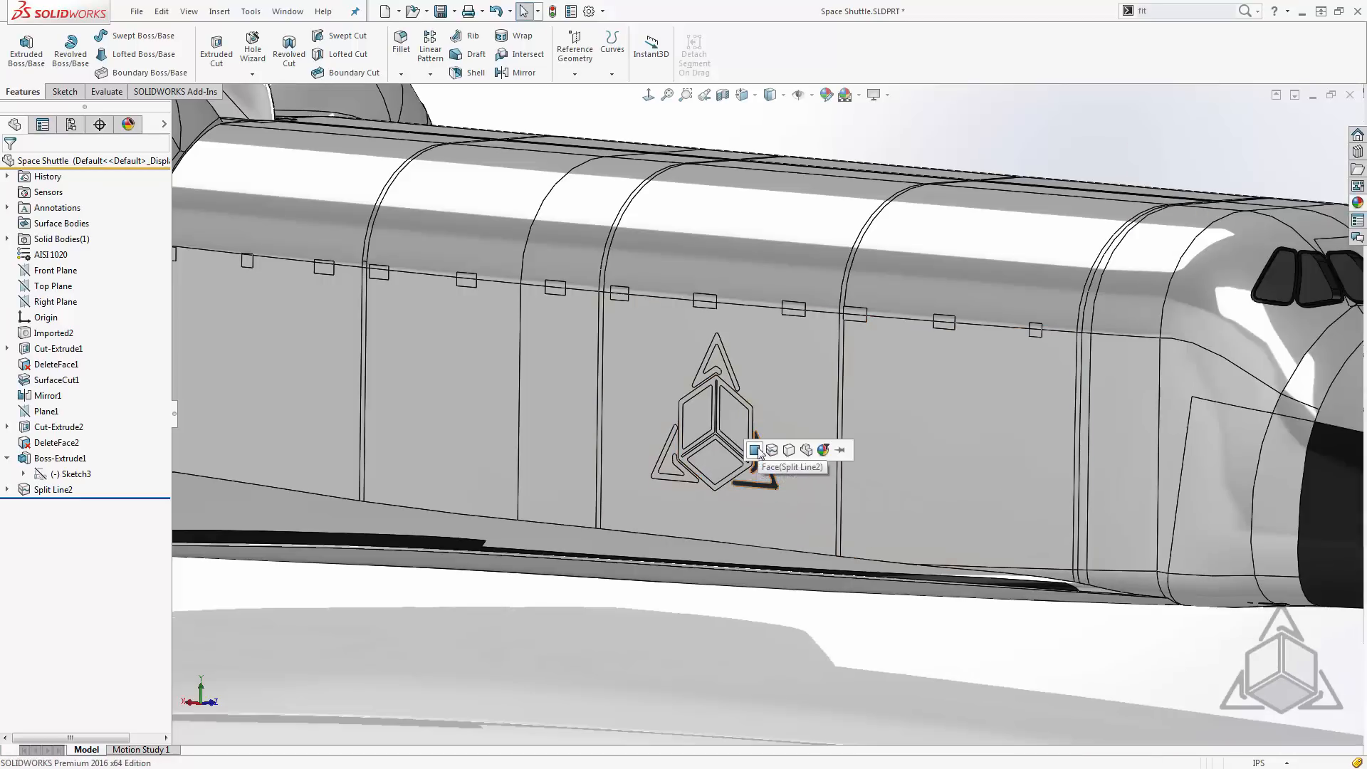
{"action": "left_click", "coordinate": [756, 447]}
{"action": "scroll", "coordinate": [756, 447], "scroll_direction": "down", "scroll_amount": 5}
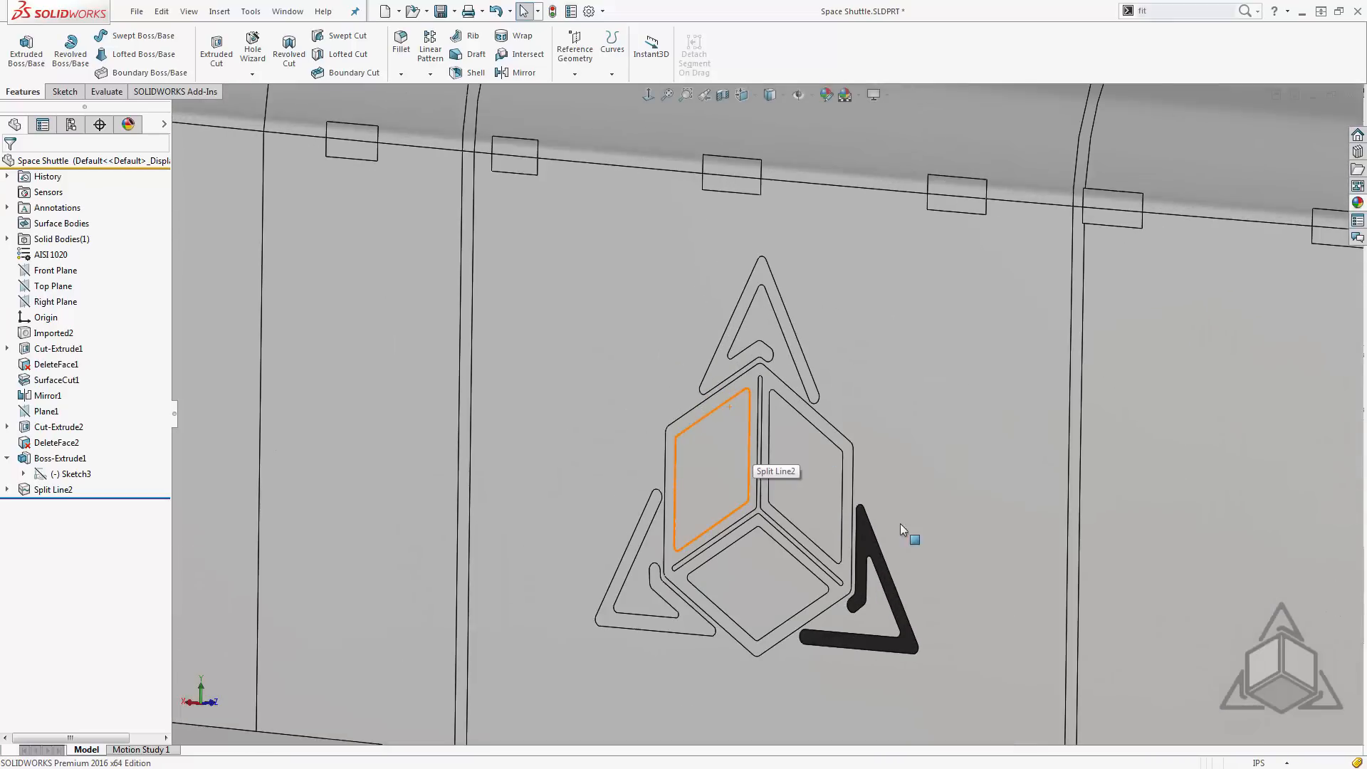
- Copy the painted triangle's appearance onto the cube outline face only, keeping the Appearance Target palette pinned beside the logo
{"action": "left_click", "coordinate": [864, 538]}
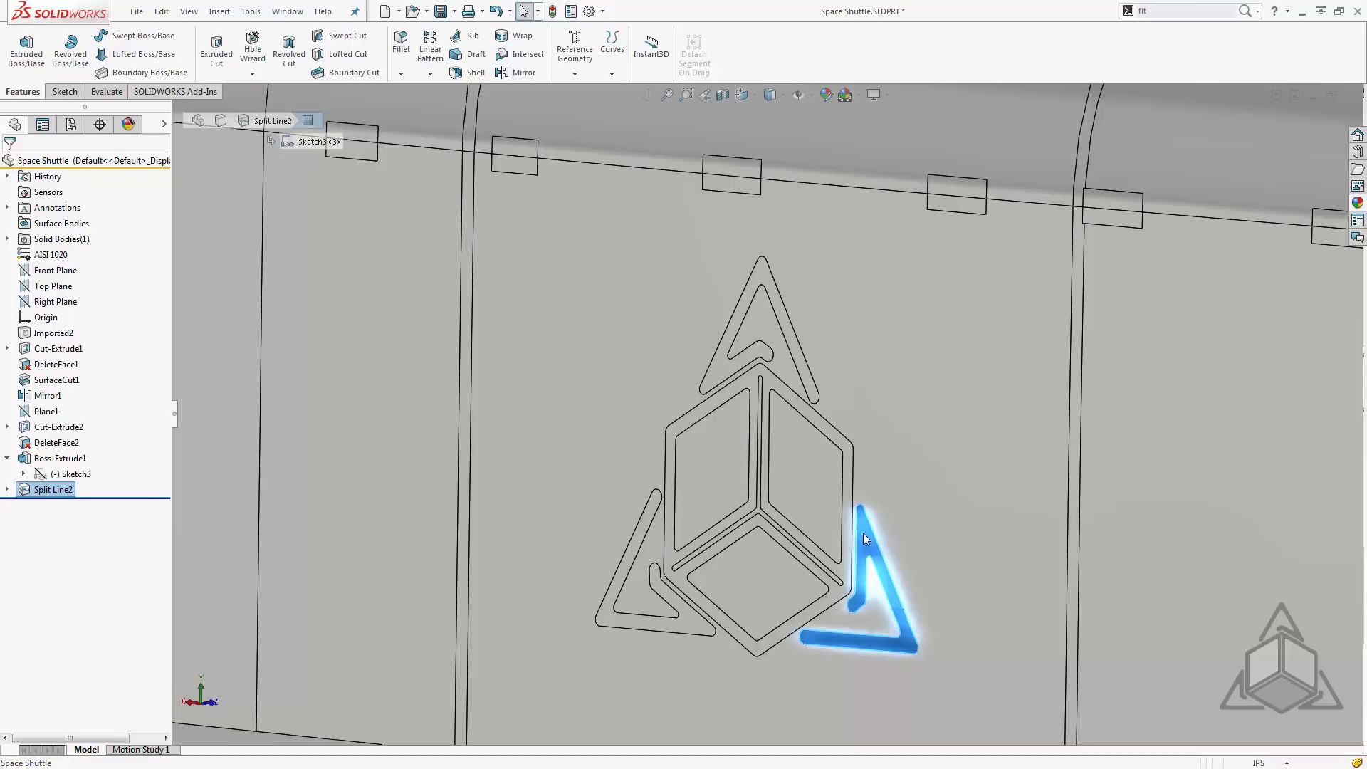
{"action": "key", "text": "Escape"}
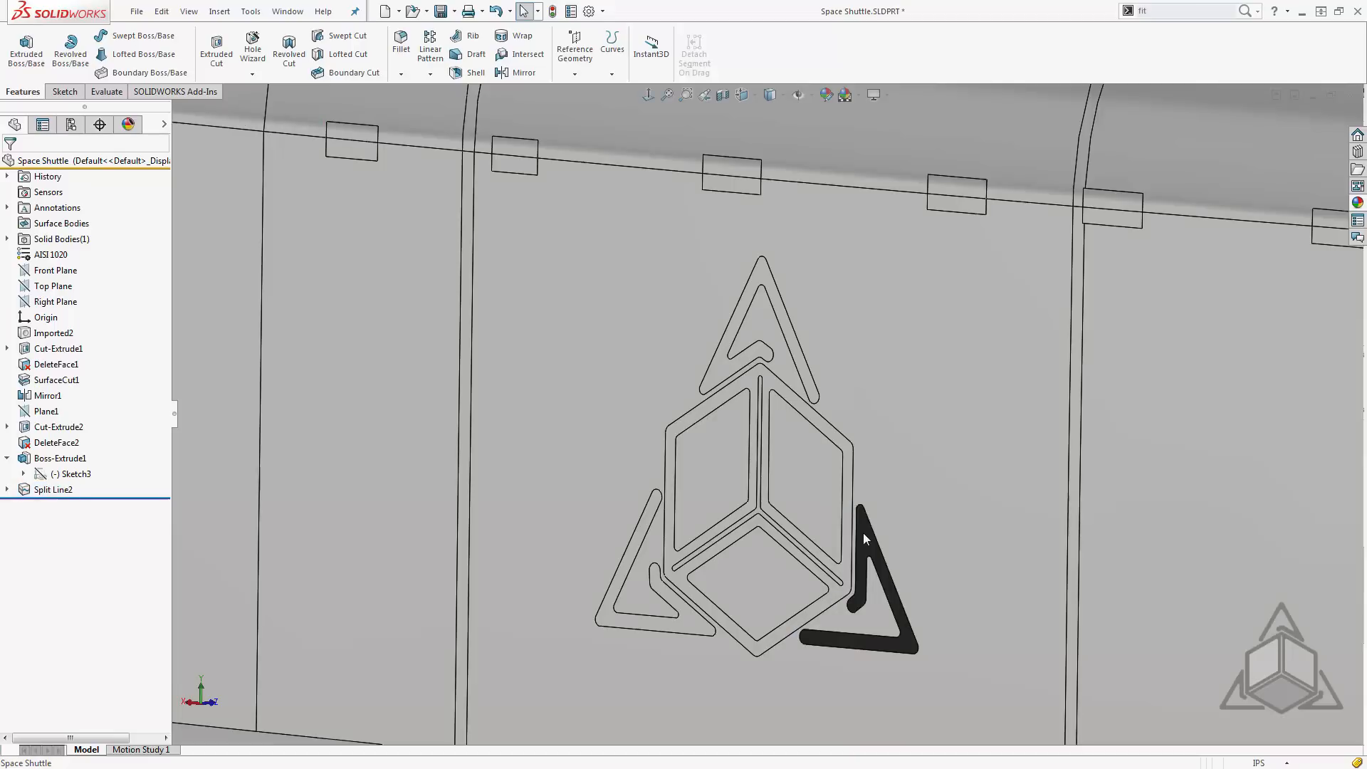
{"action": "left_click", "coordinate": [835, 440]}
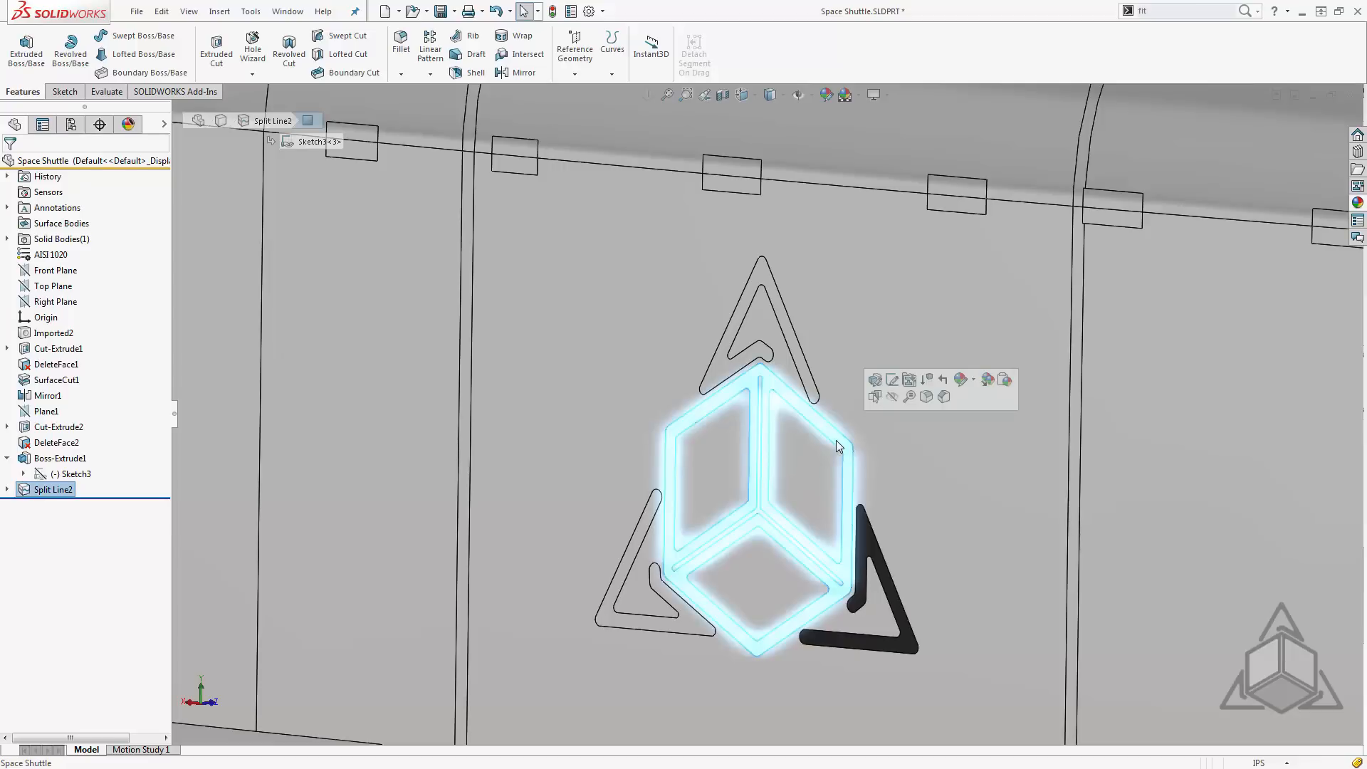
{"action": "key", "text": "ctrl+shift+v"}
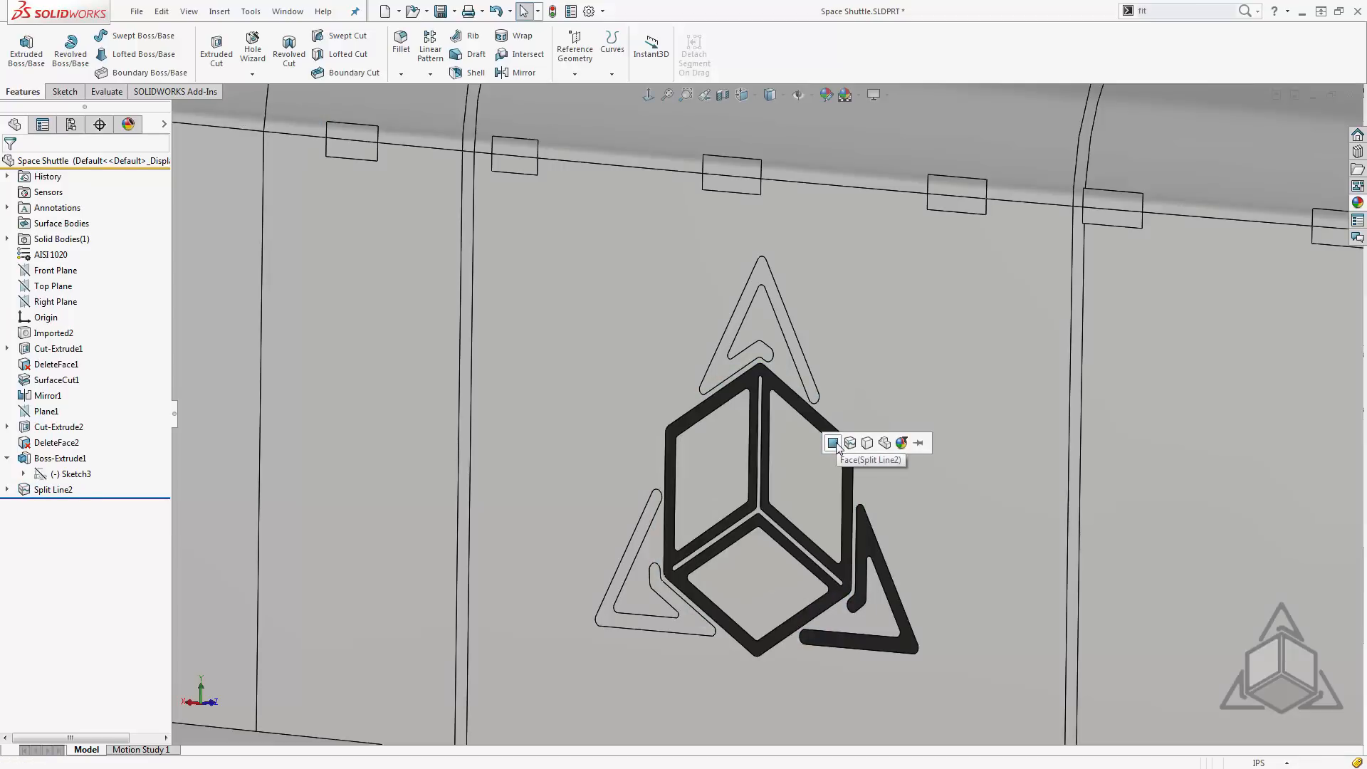
{"action": "left_click", "coordinate": [838, 447]}
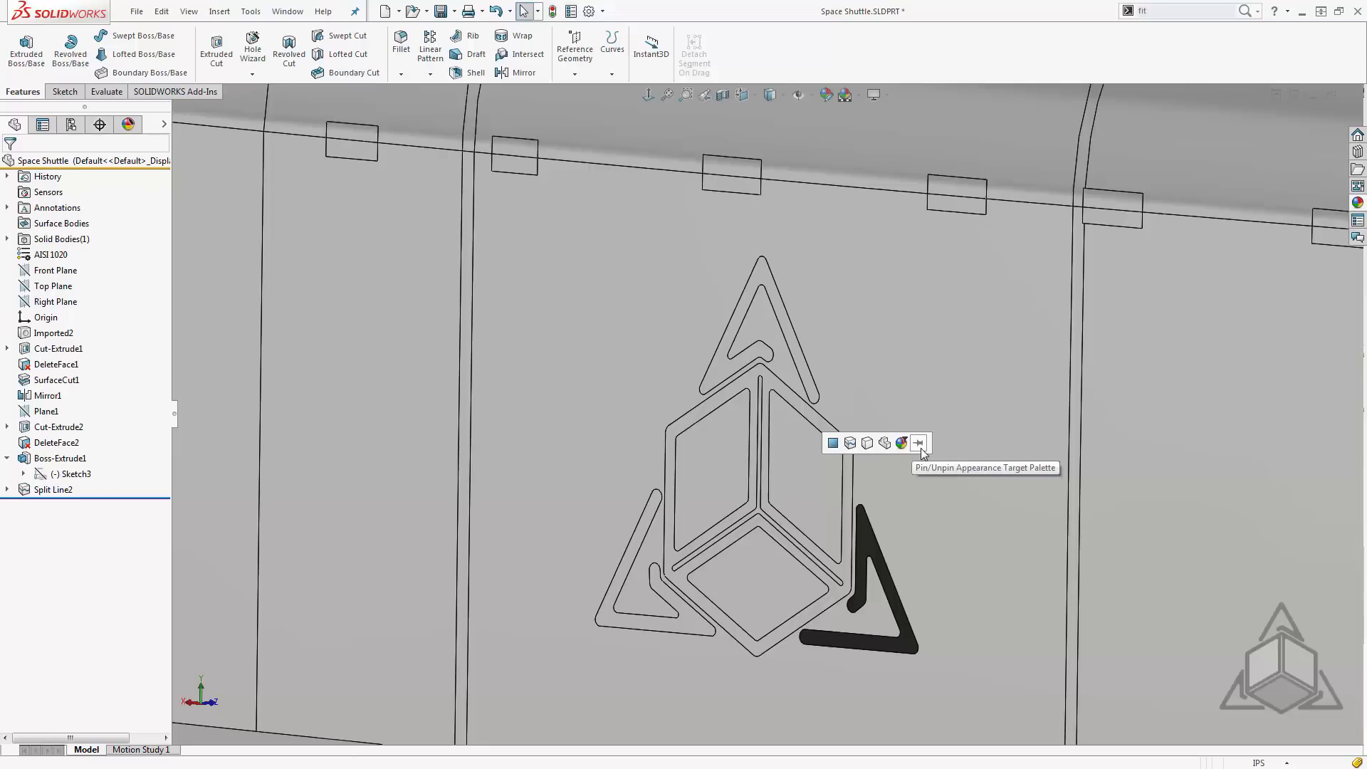
{"action": "left_click", "coordinate": [918, 444]}
{"action": "left_click_drag", "start_coordinate": [848, 428], "coordinate": [903, 372]}
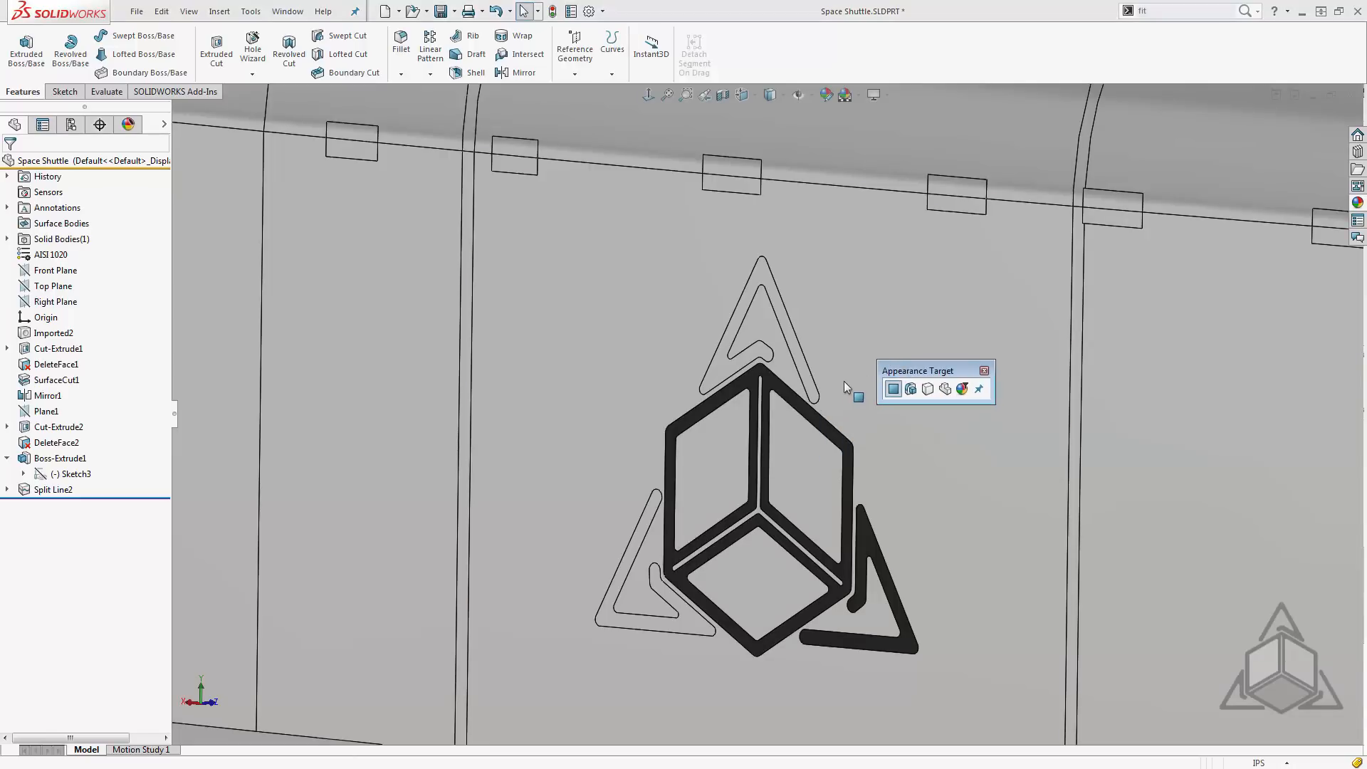
- Paste the copied black appearance onto only the faces of the upper triangle and the lower triangle nearest the tail, then close the Appearance Target palette
{"action": "left_click", "coordinate": [809, 393]}
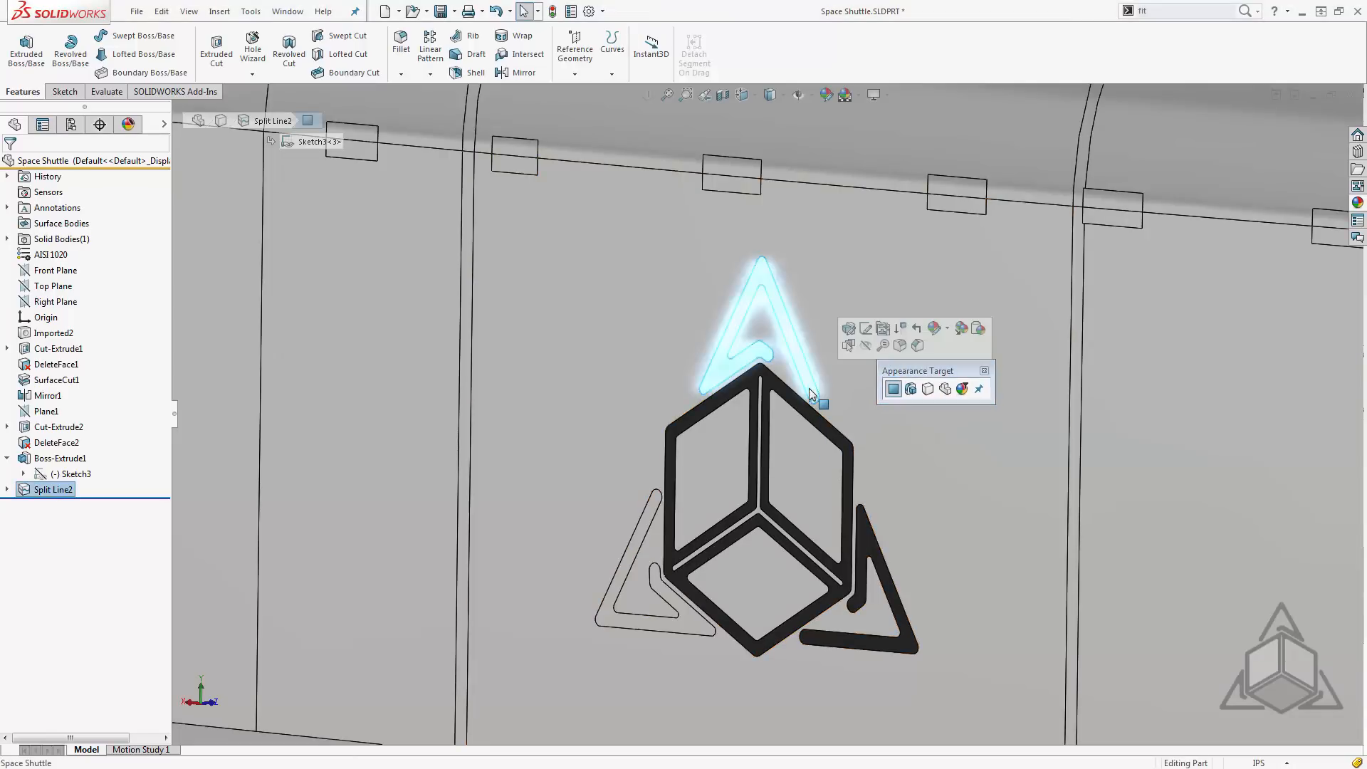
{"action": "key", "text": "Escape"}
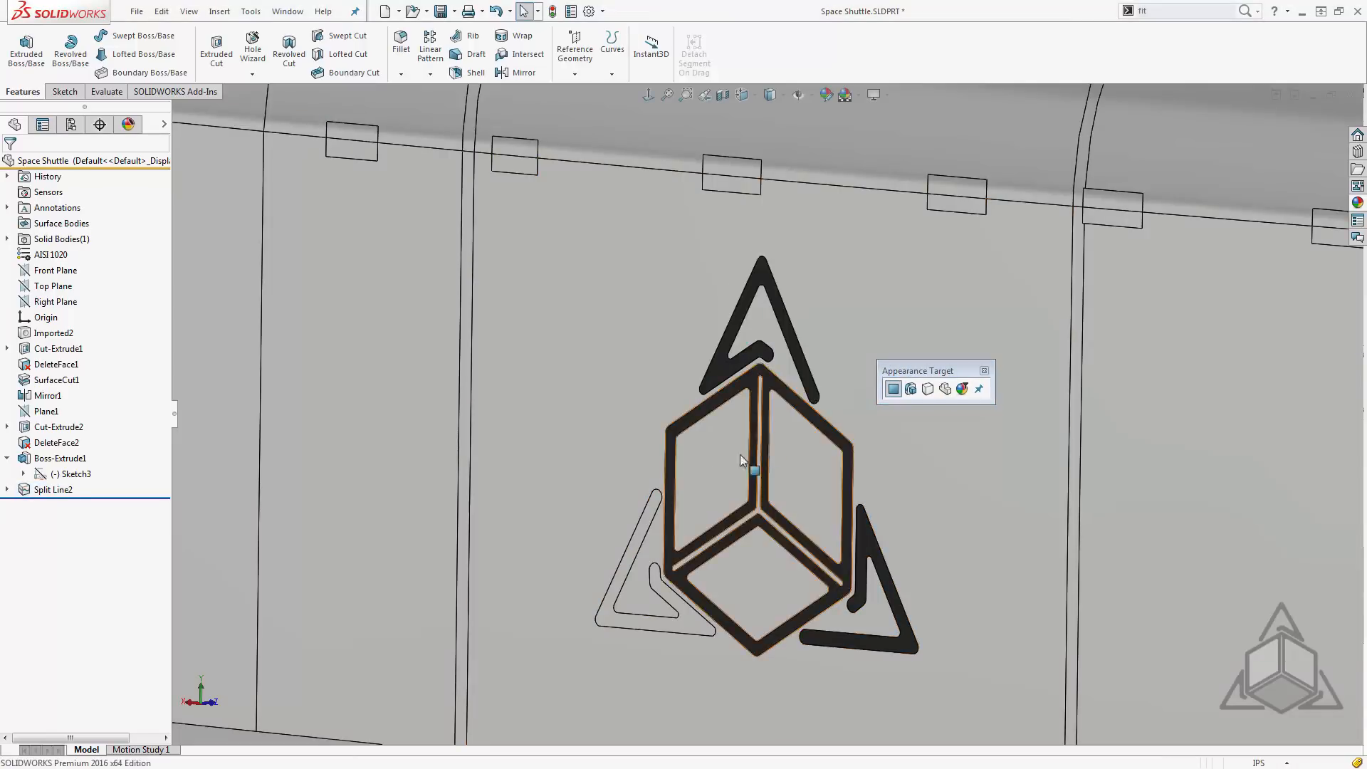
{"action": "left_click", "coordinate": [658, 499]}
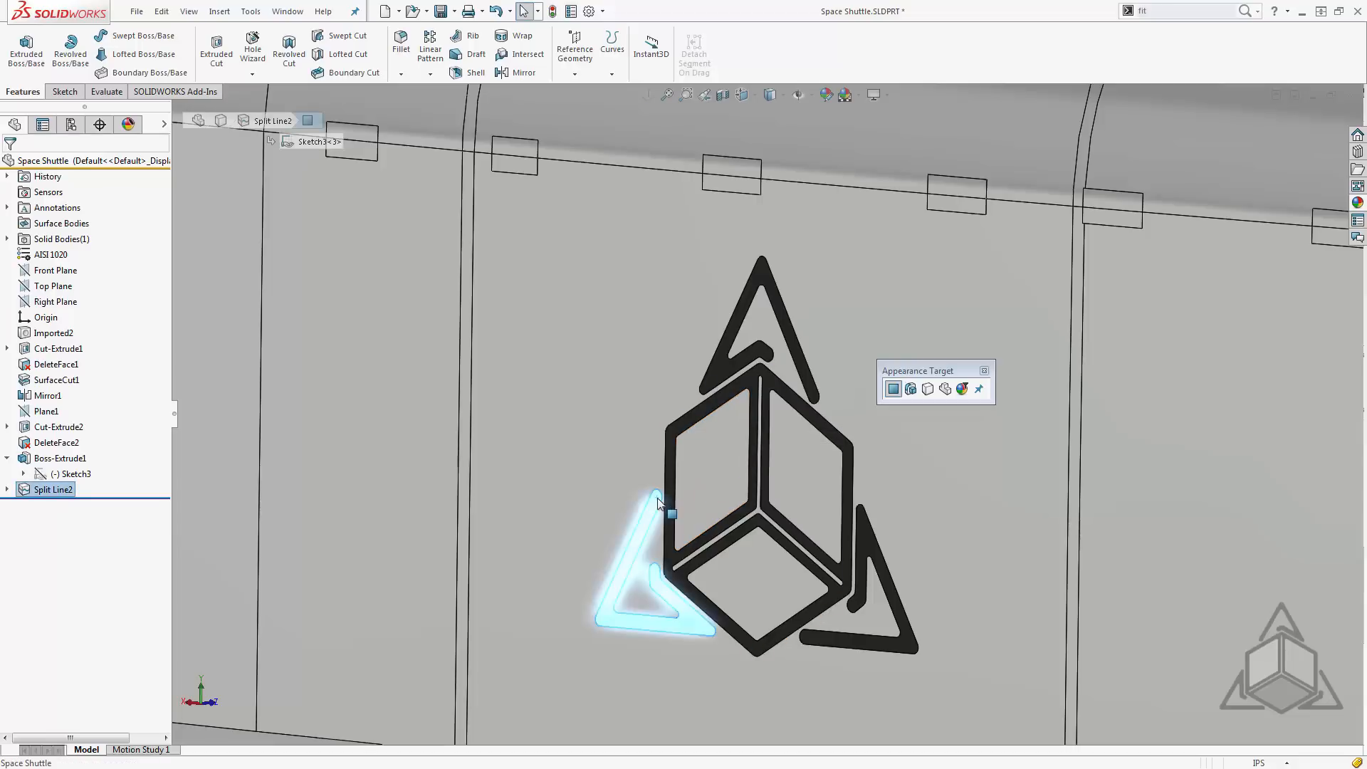
{"action": "key", "text": "Escape"}
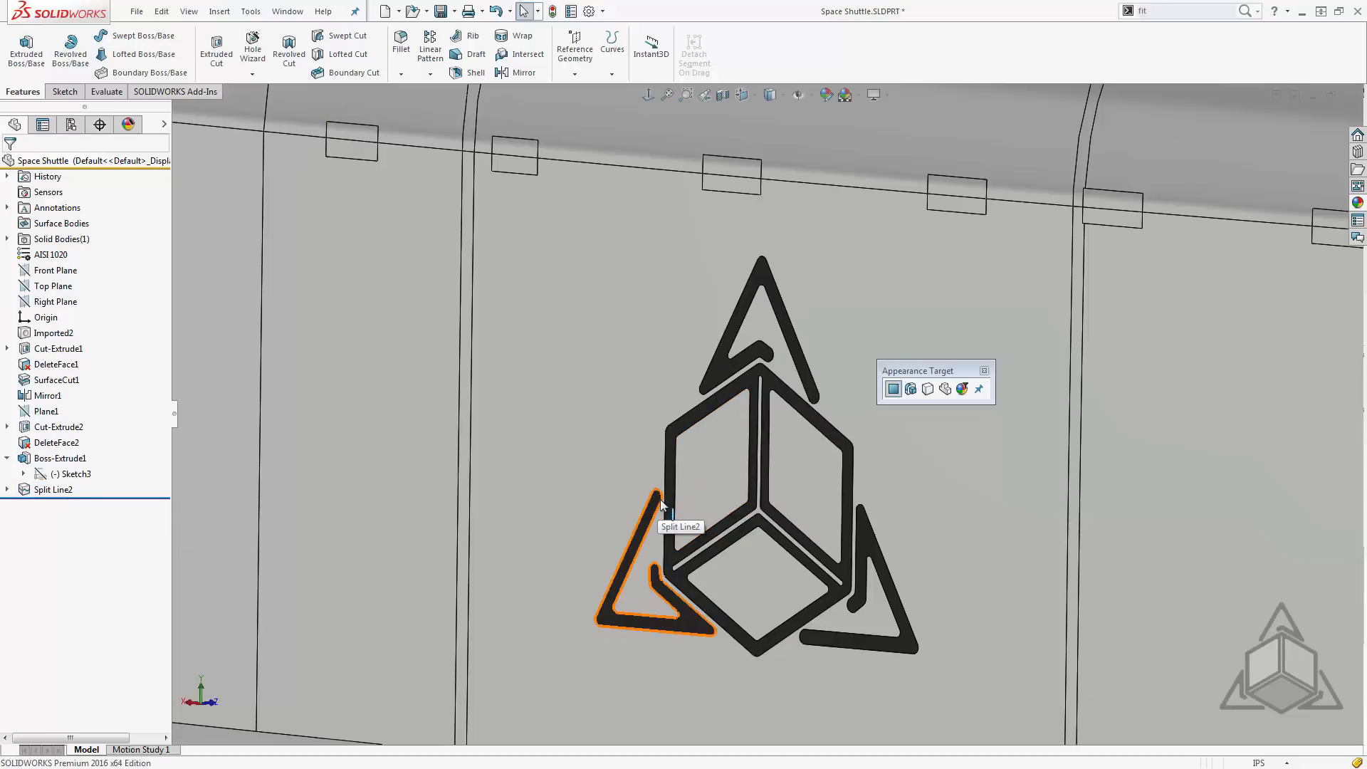
{"action": "left_click", "coordinate": [984, 372]}
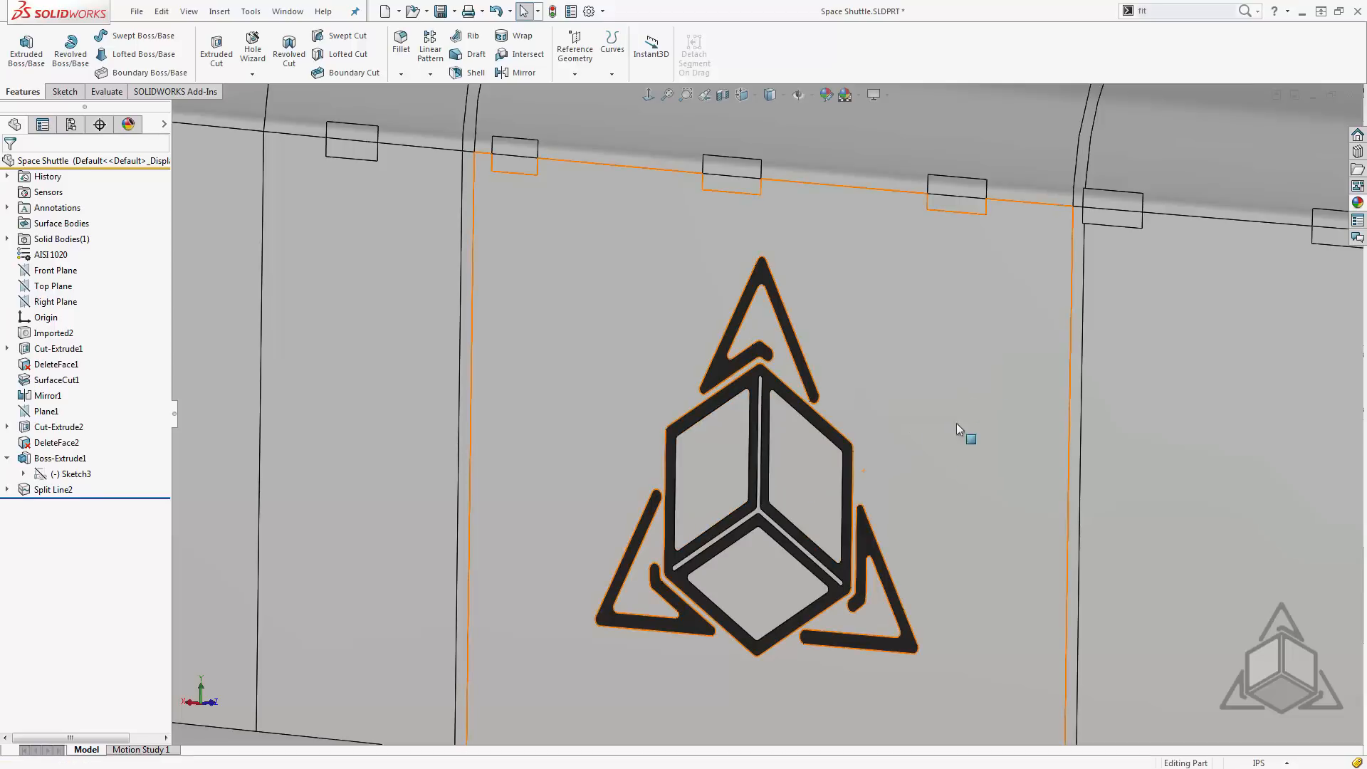
{"action": "scroll", "coordinate": [926, 459], "scroll_direction": "down", "scroll_amount": 5}
{"action": "middle_click_drag", "start_coordinate": [773, 574], "coordinate": [761, 593]}
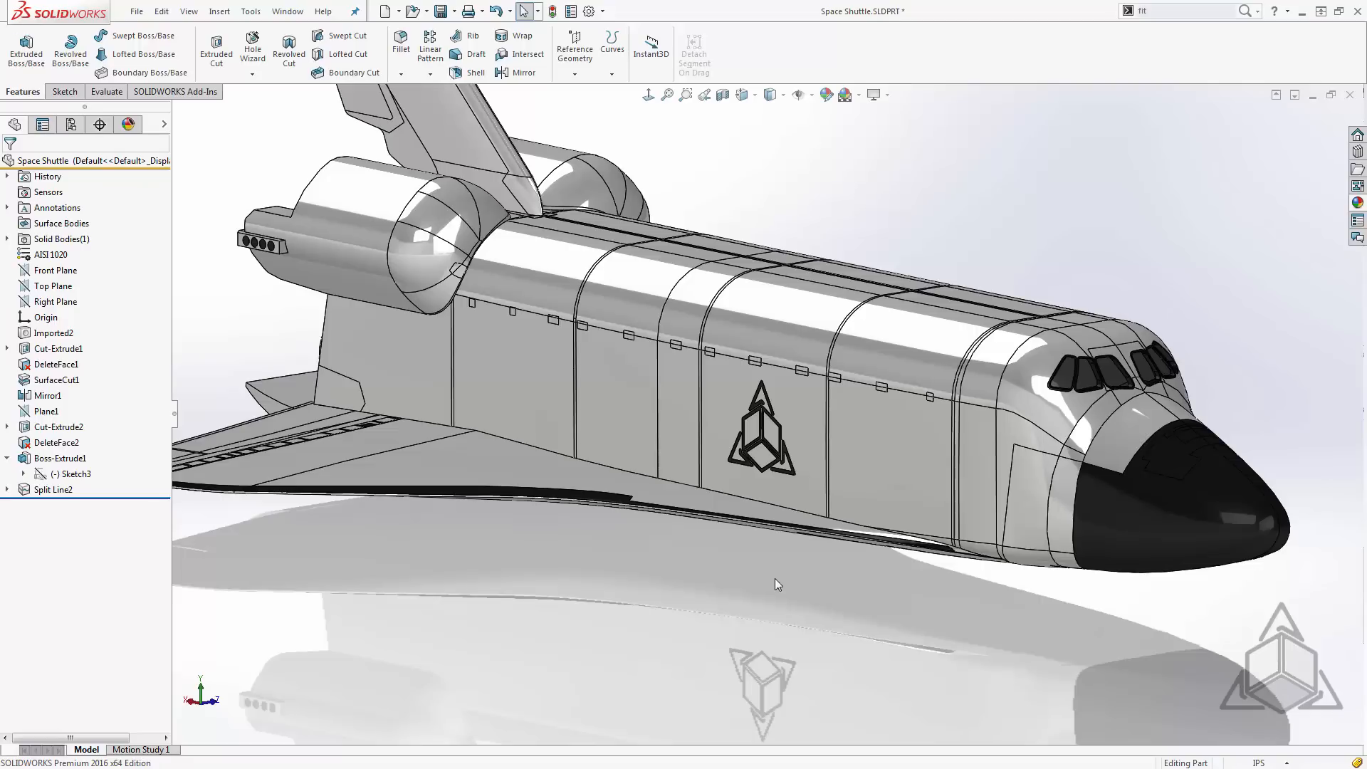
- Run Performance Evaluation on the shuttle and compare the rebuild times of Boss-Extrude1 and Split Line2
{"action": "left_click", "coordinate": [107, 92]}
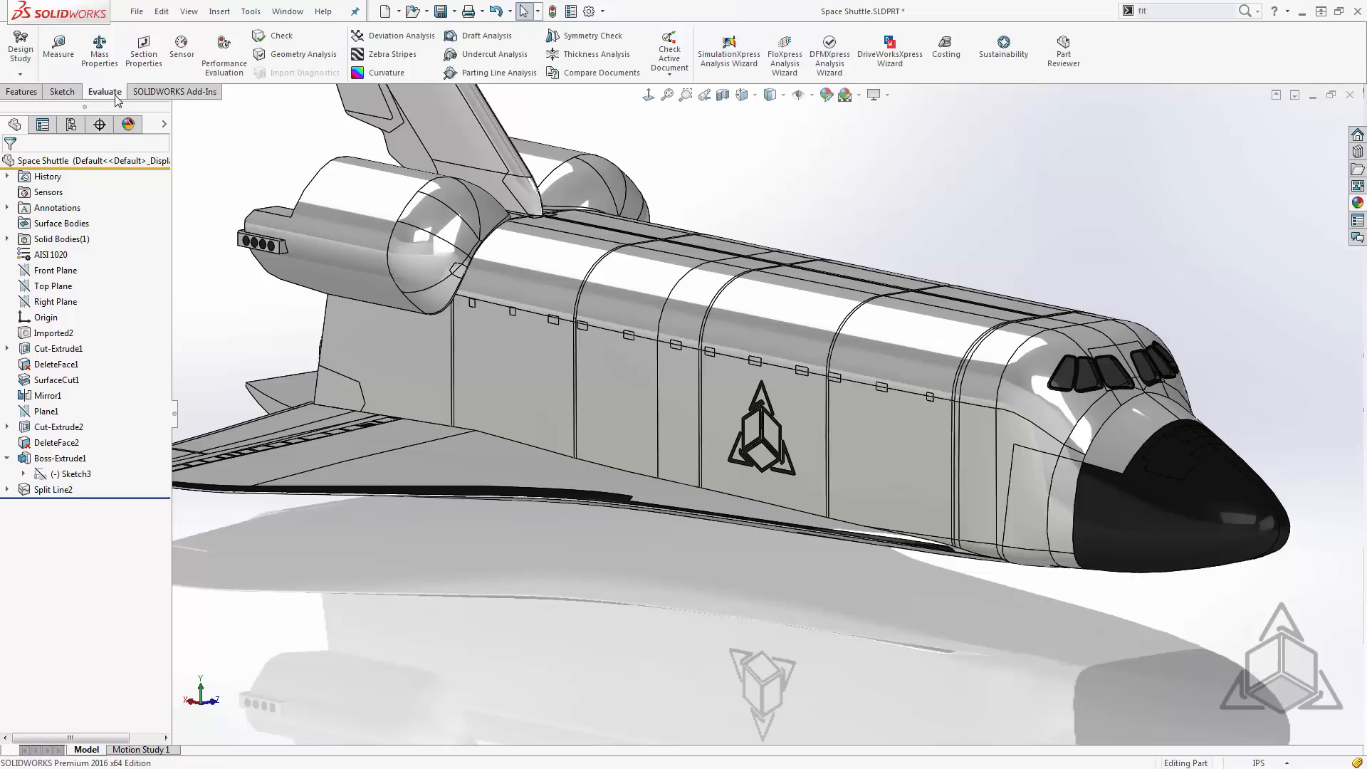
{"action": "left_click", "coordinate": [224, 62]}
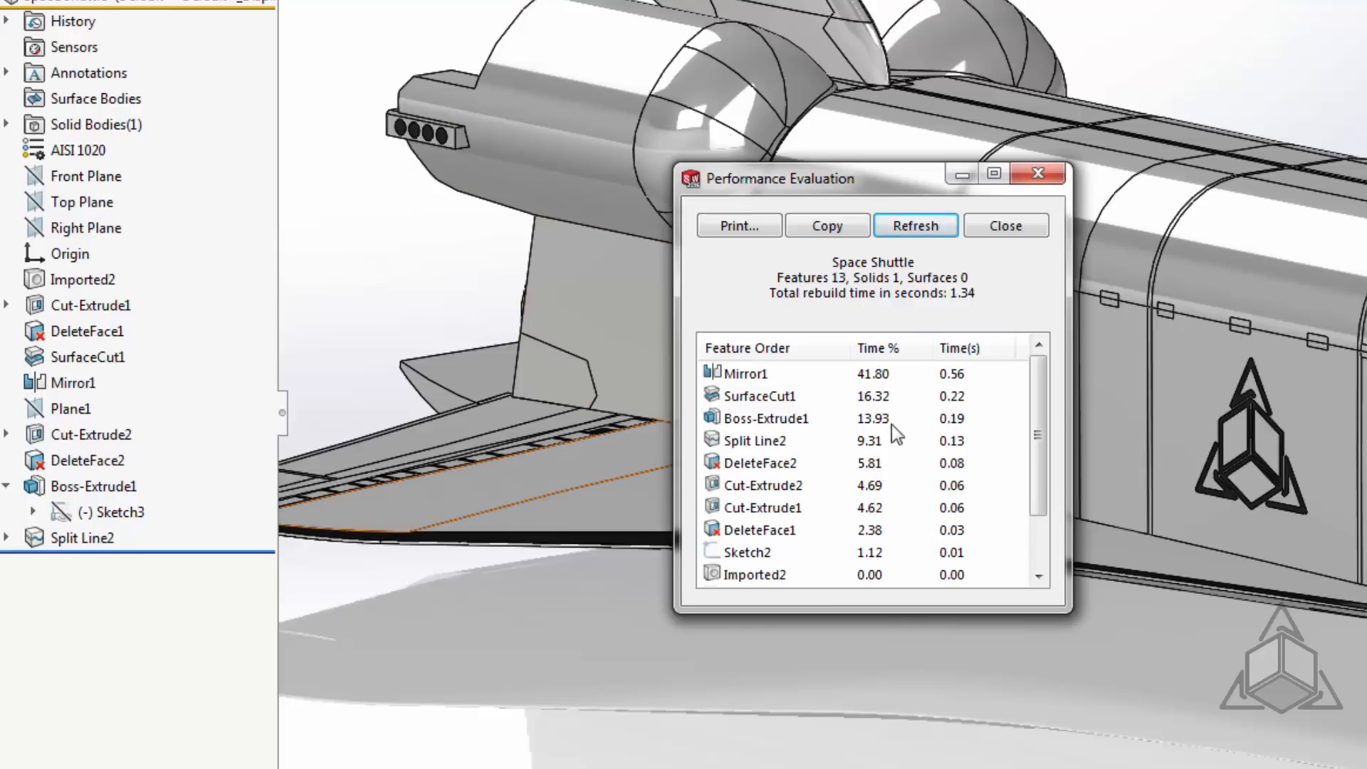
{"action": "left_click", "coordinate": [740, 420]}
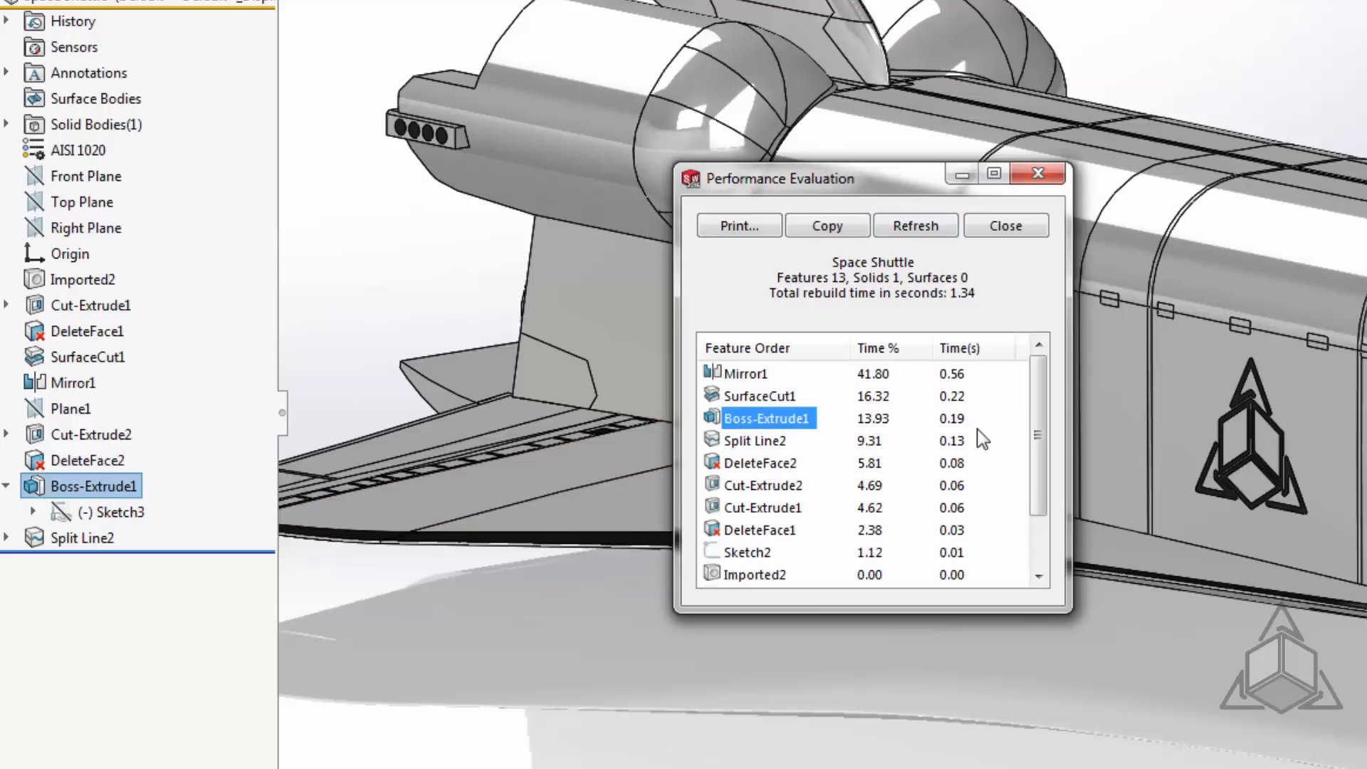
{"action": "left_click", "coordinate": [755, 447]}
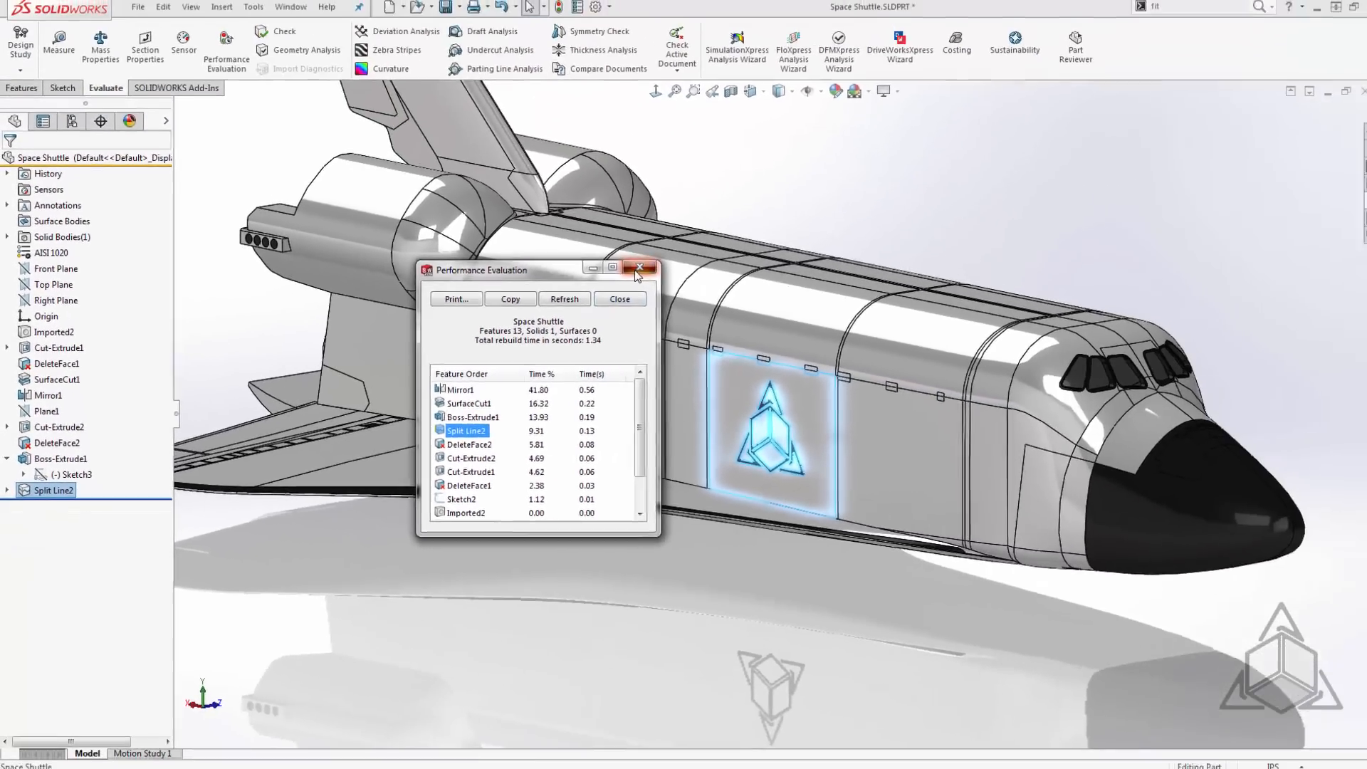
{"action": "left_click", "coordinate": [745, 243]}
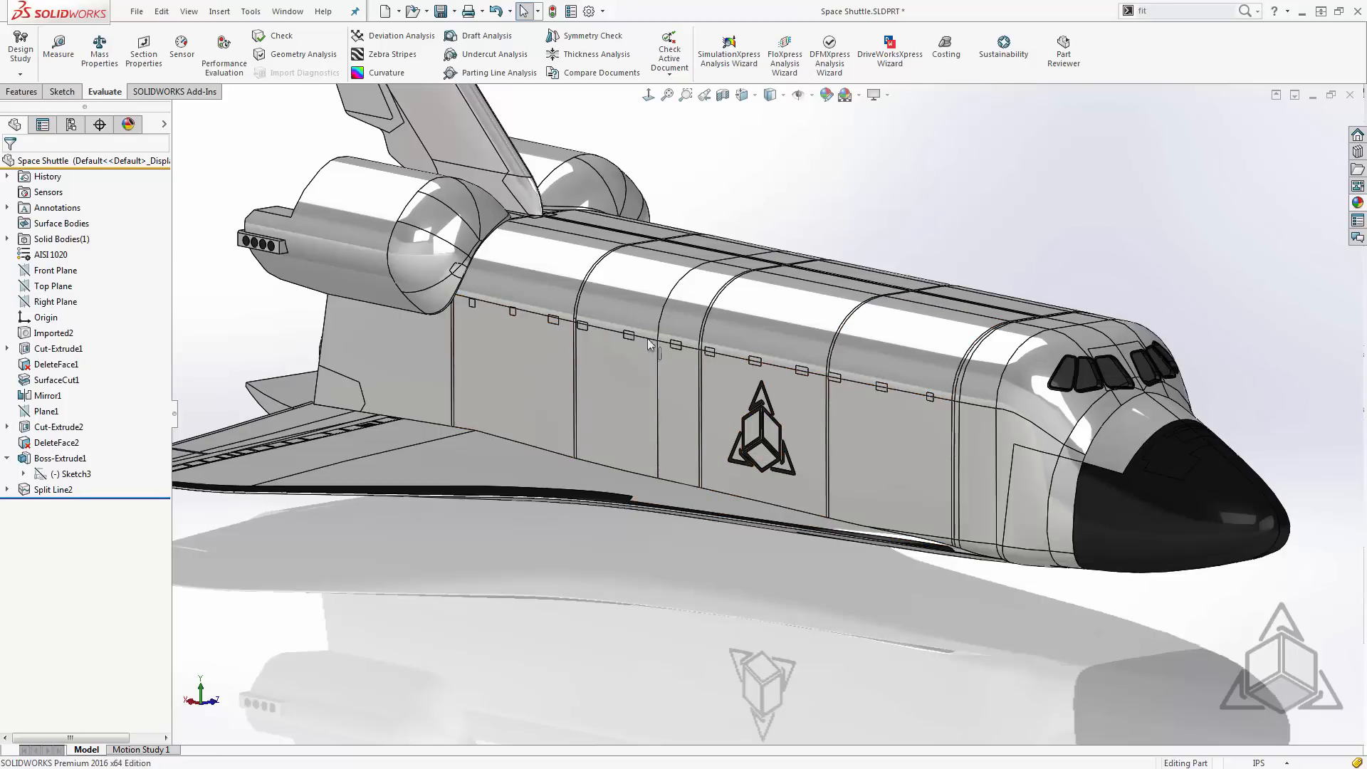
- Select the upper and lower faces of the four small rectangles nearest the nose along the shuttle's side seam
{"action": "scroll", "coordinate": [911, 391], "scroll_direction": "down", "scroll_amount": 3}
{"action": "scroll", "coordinate": [857, 396], "scroll_direction": "down", "scroll_amount": 3}
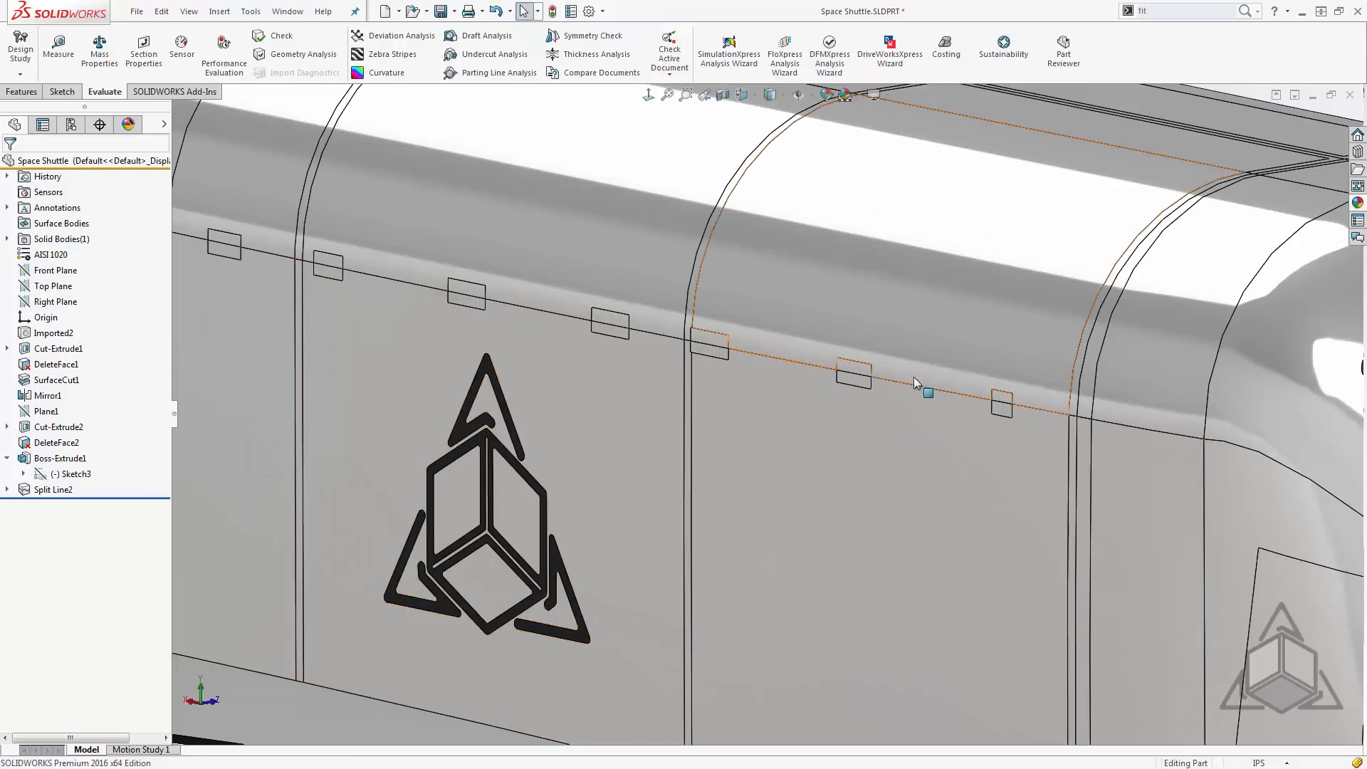
{"action": "scroll", "coordinate": [953, 392], "scroll_direction": "down", "scroll_amount": 3}
{"action": "left_click", "coordinate": [1036, 445]}
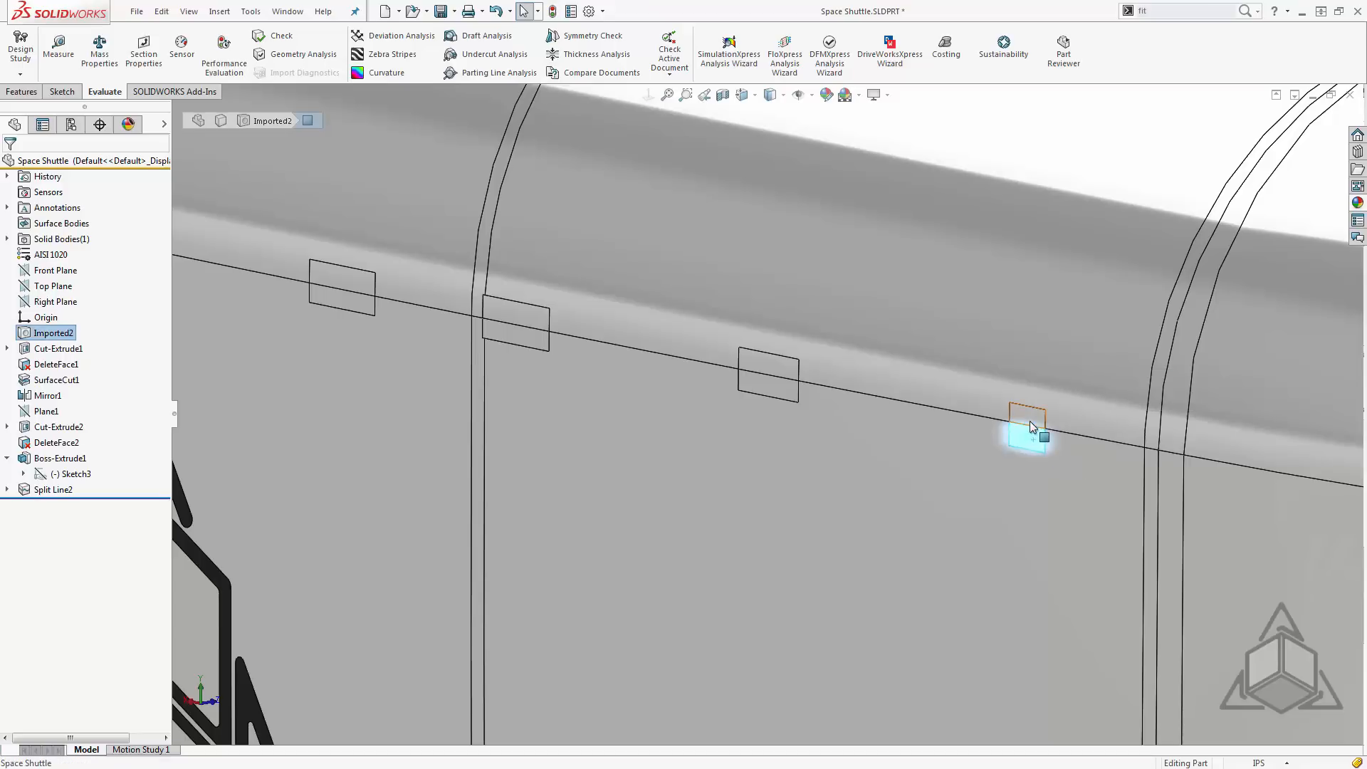
{"action": "left_click", "coordinate": [762, 371], "text": "ctrl"}
{"action": "left_click", "coordinate": [762, 366], "text": "ctrl"}
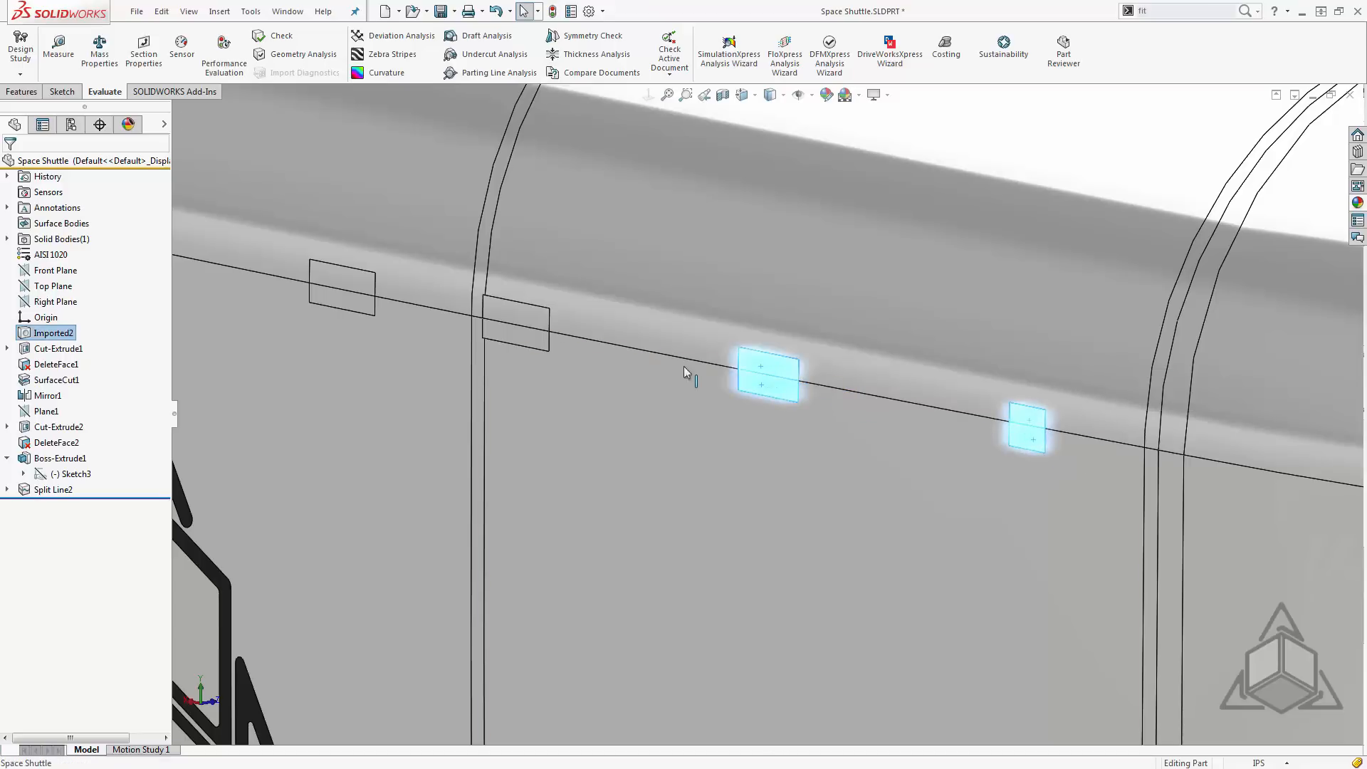
{"action": "left_click", "coordinate": [528, 340], "text": "ctrl"}
{"action": "left_click", "coordinate": [523, 313], "text": "ctrl"}
{"action": "left_click", "coordinate": [329, 300], "text": "ctrl"}
{"action": "left_click", "coordinate": [345, 274], "text": "ctrl"}
- Add the faces of the next four seam rectangles toward the tail to the selection, making eight selected rectangles
{"action": "scroll", "coordinate": [809, 360], "scroll_direction": "up", "scroll_amount": 3}
{"action": "scroll", "coordinate": [557, 366], "scroll_direction": "up", "scroll_amount": 4}
{"action": "scroll", "coordinate": [548, 363], "scroll_direction": "down", "scroll_amount": 6}
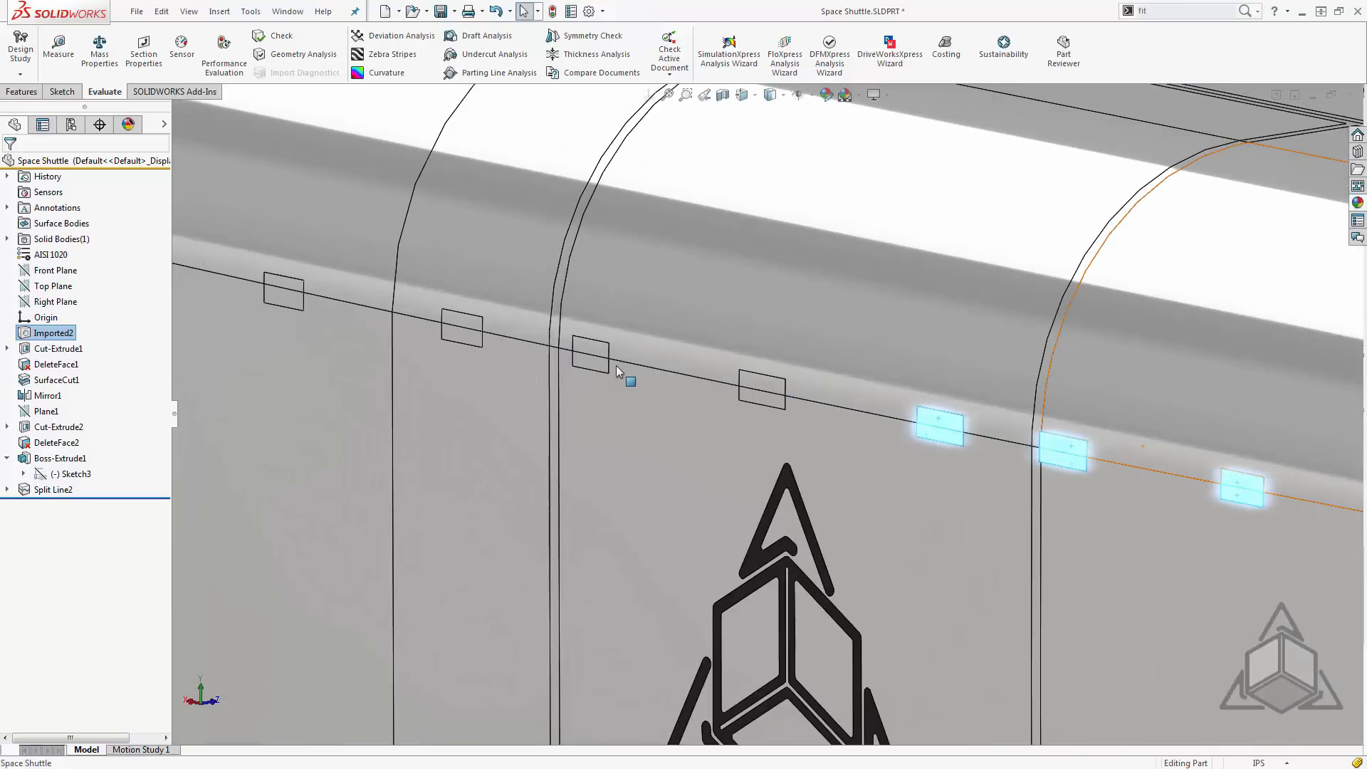
{"action": "left_click", "coordinate": [756, 400], "text": "ctrl"}
{"action": "left_click", "coordinate": [597, 365], "text": "ctrl"}
{"action": "left_click", "coordinate": [463, 335], "text": "ctrl"}
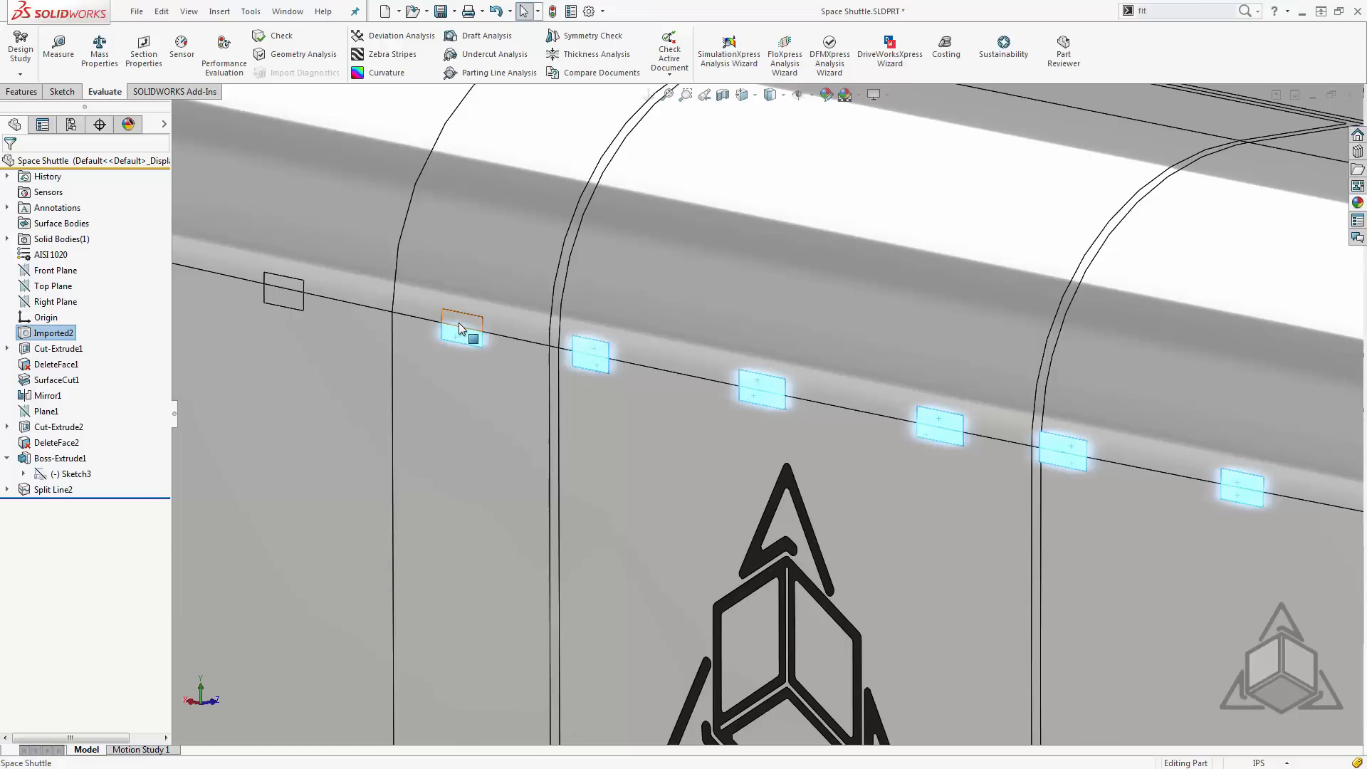
{"action": "left_click", "coordinate": [295, 295], "text": "ctrl"}
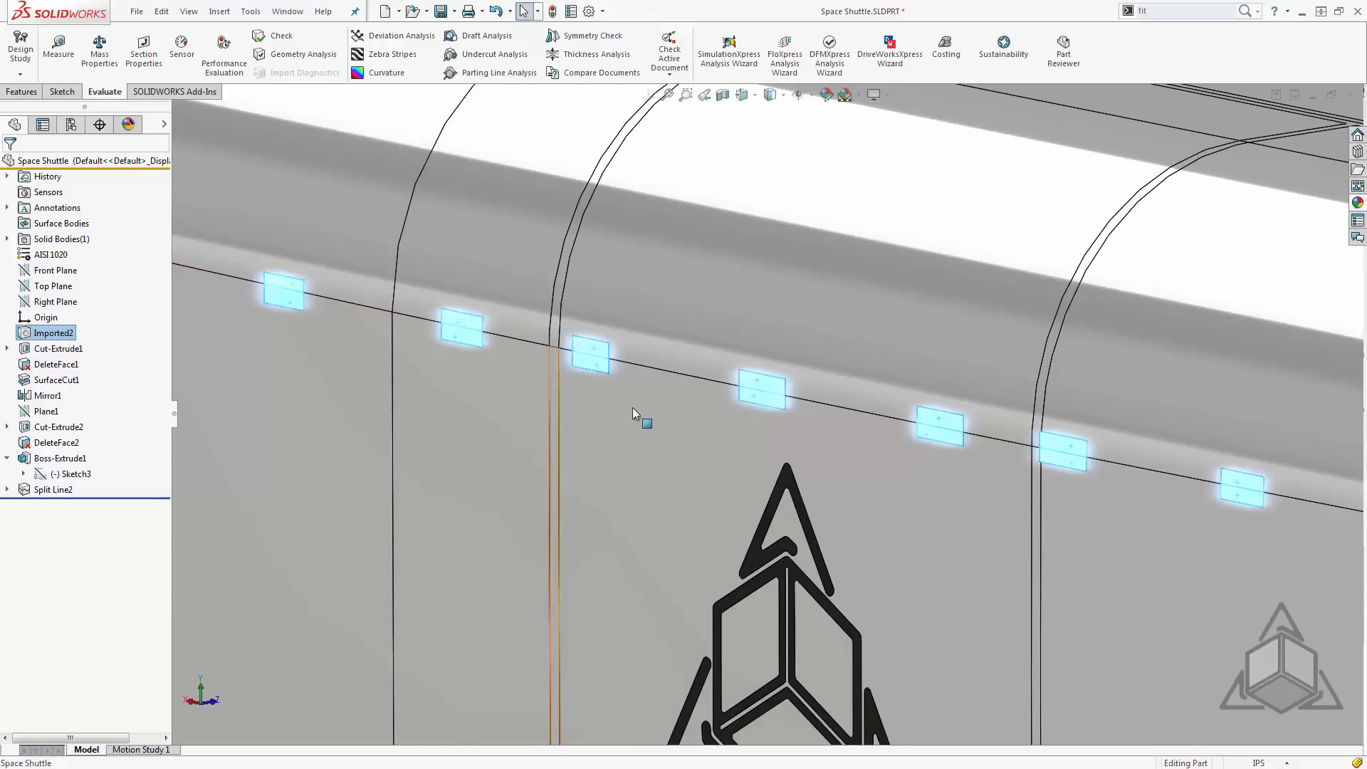
{"action": "scroll", "coordinate": [640, 413], "scroll_direction": "up", "scroll_amount": 5}
{"action": "scroll", "coordinate": [817, 420], "scroll_direction": "up", "scroll_amount": 8}
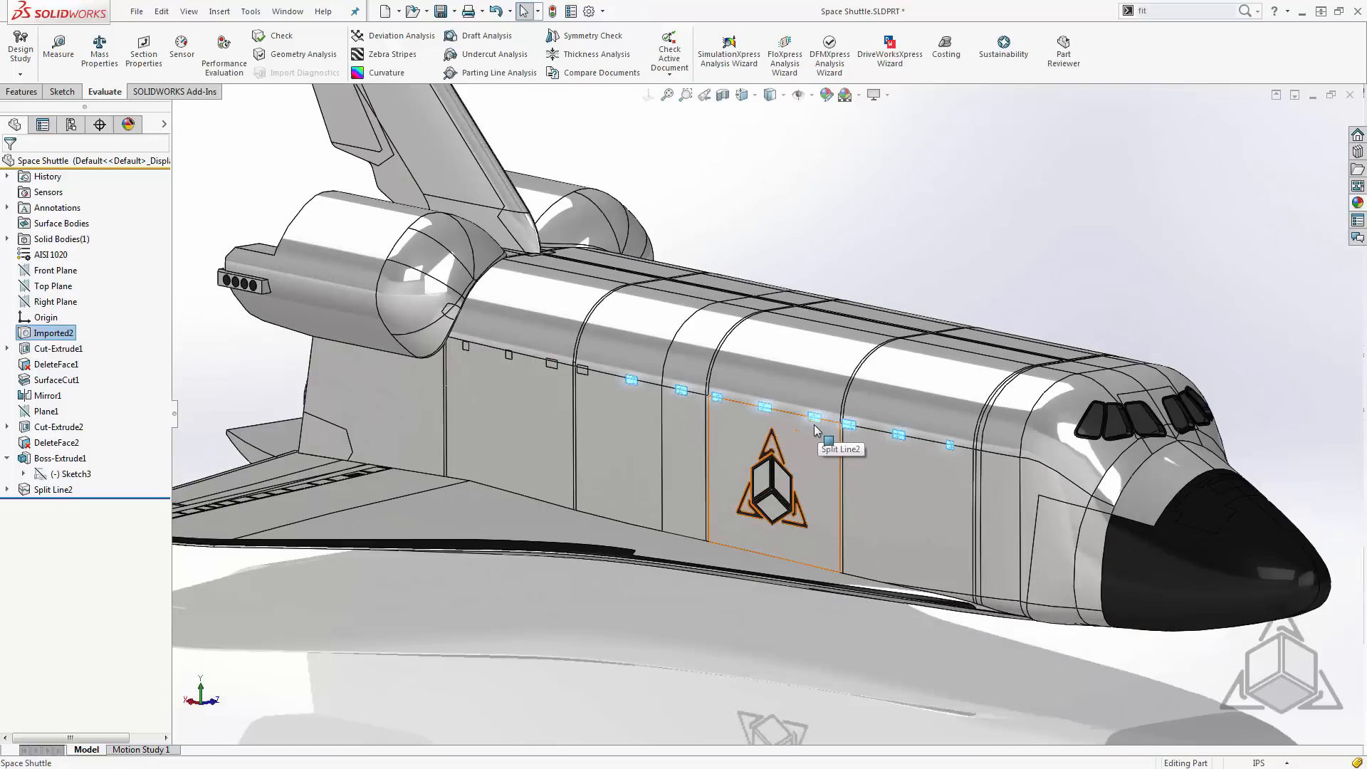
{"action": "scroll", "coordinate": [846, 456], "scroll_direction": "down", "scroll_amount": 2}
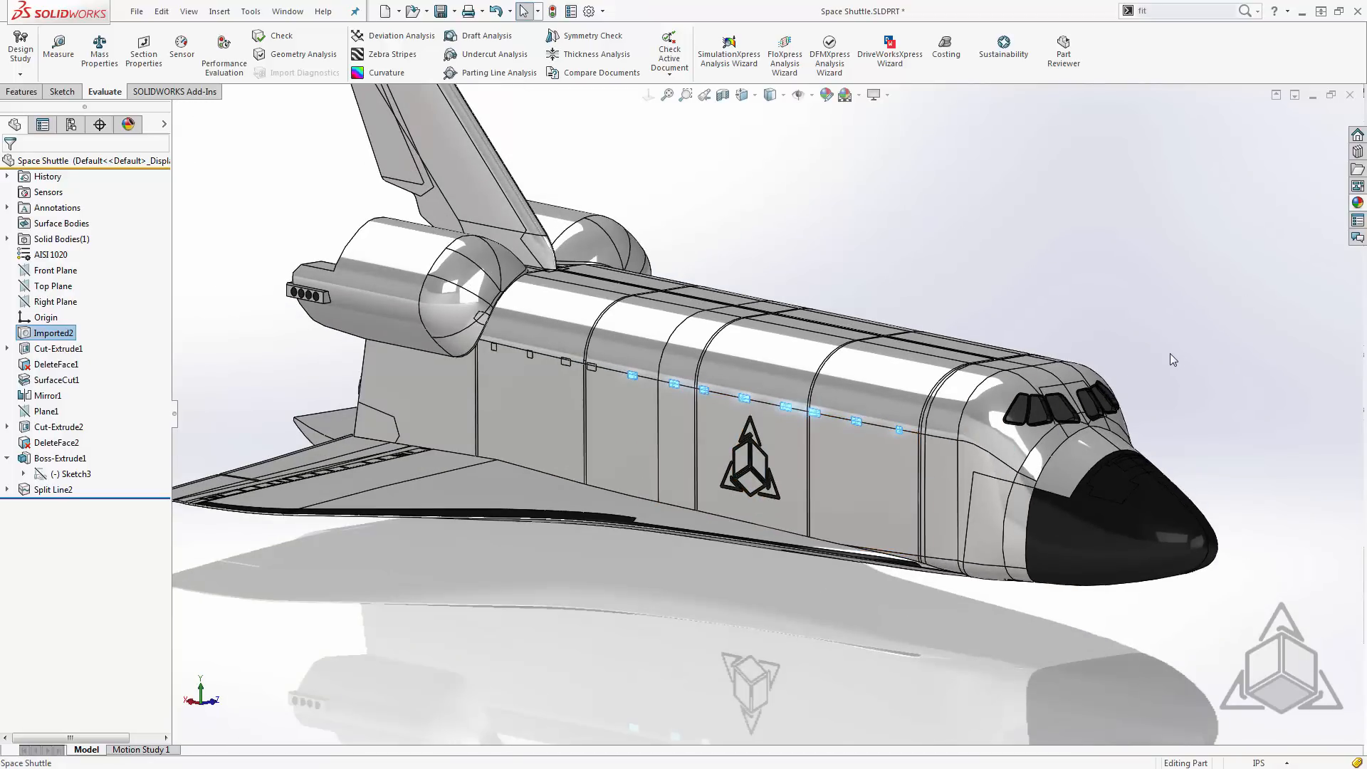
- Clear the rectangle face selection and restore it with Previous Selection
{"action": "left_click", "coordinate": [1188, 229]}
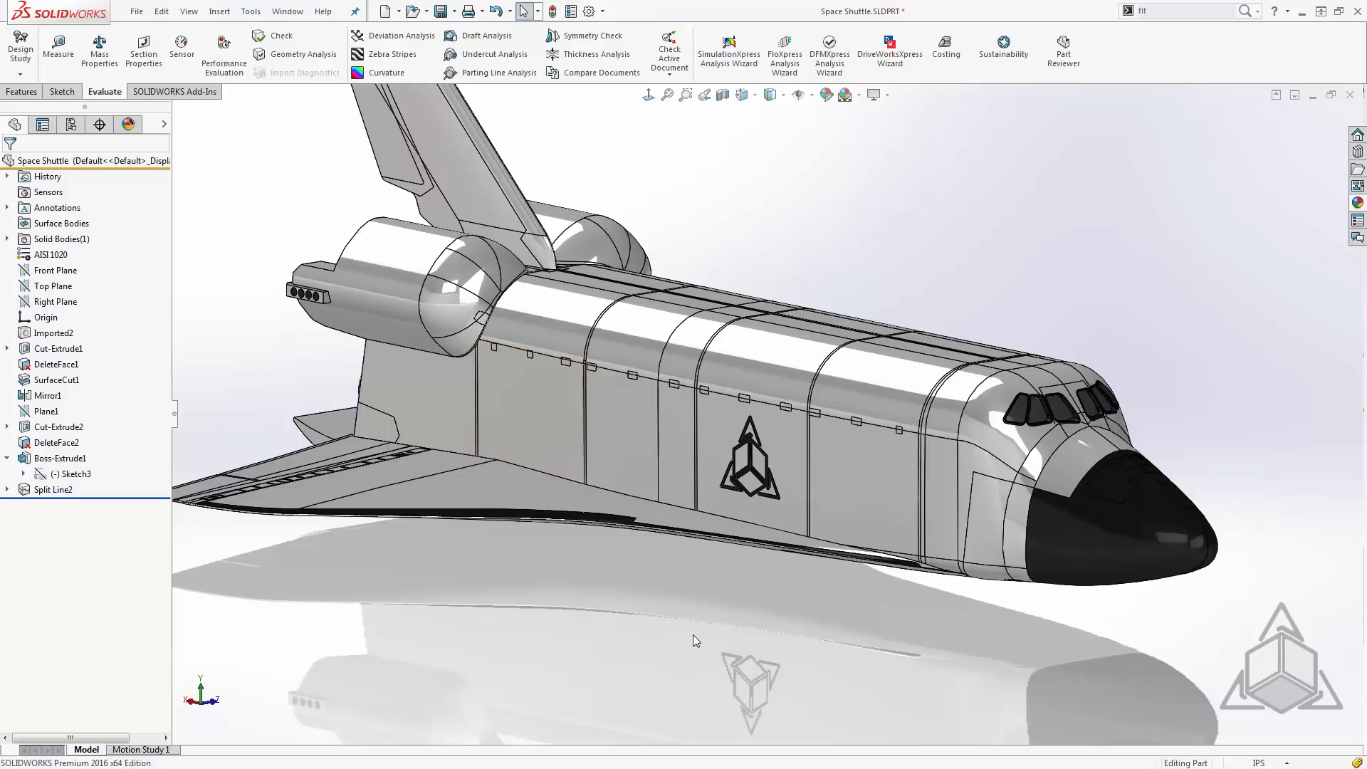
{"action": "right_click", "coordinate": [807, 608]}
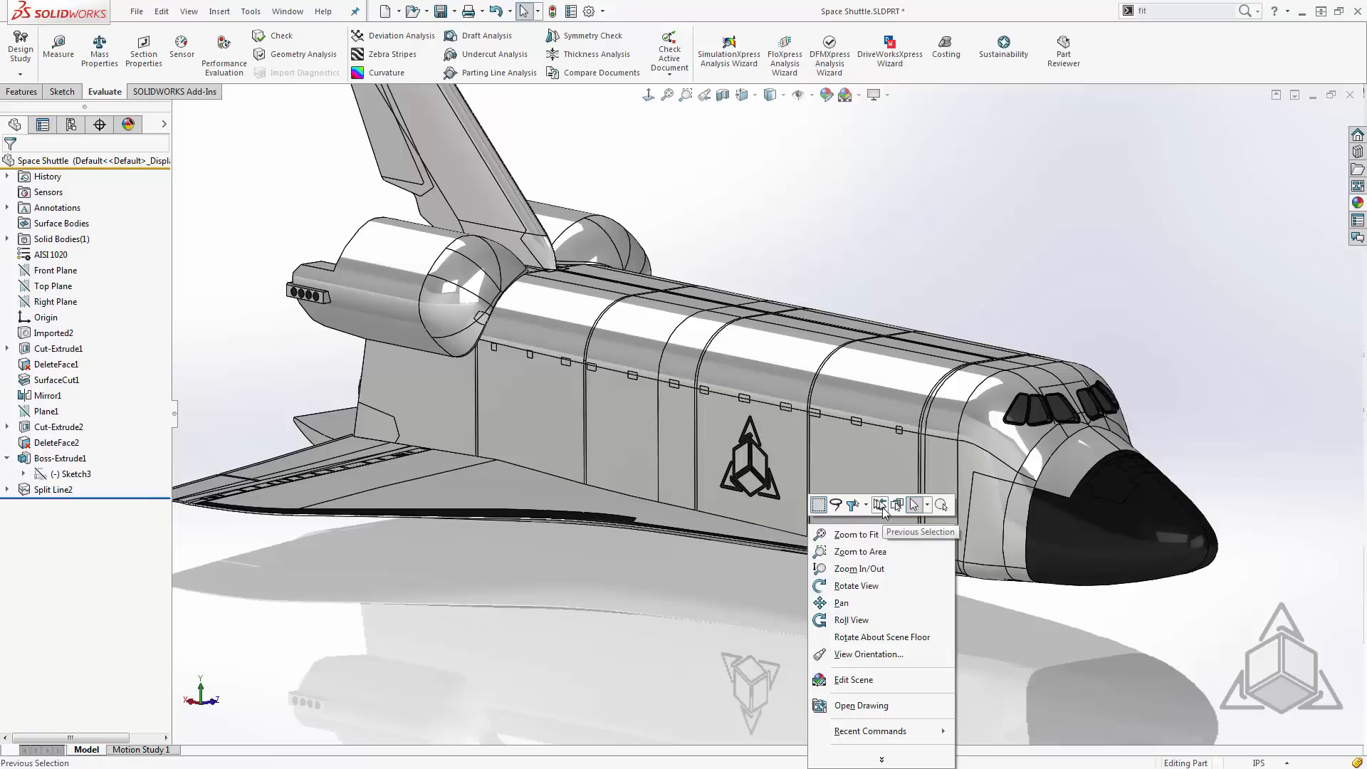
{"action": "left_click", "coordinate": [880, 505]}
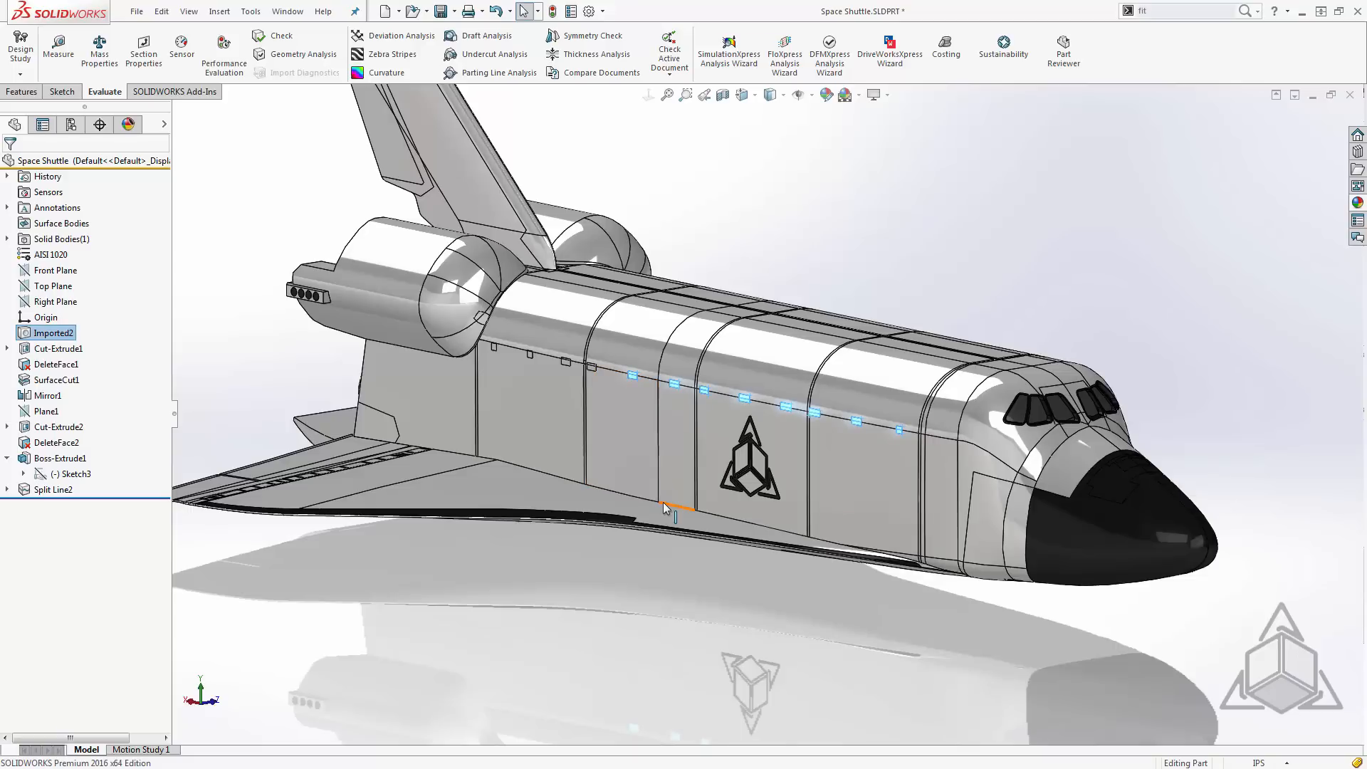
- Apply the black appearance to the selected faces of the eight seam rectangles and deselect them
{"action": "scroll", "coordinate": [705, 388], "scroll_direction": "down", "scroll_amount": 3}
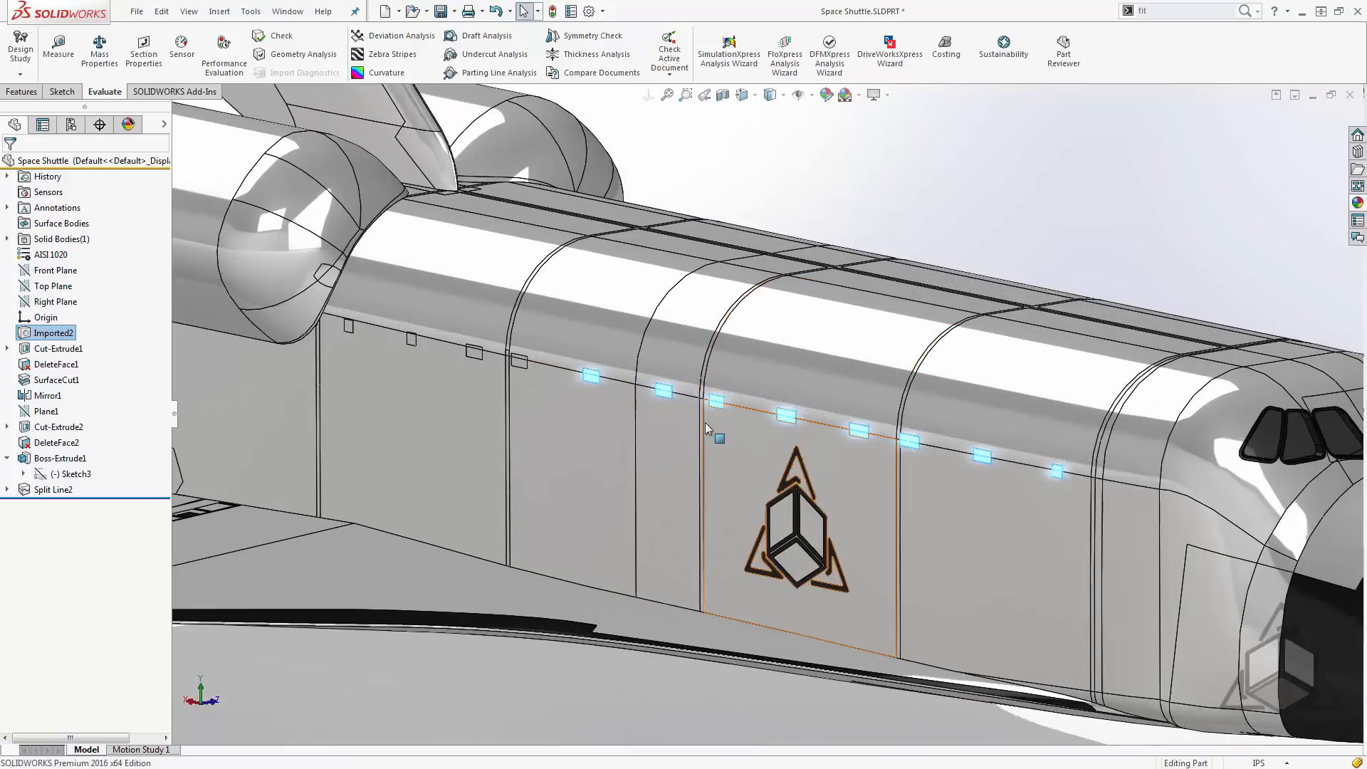
{"action": "scroll", "coordinate": [705, 417], "scroll_direction": "down", "scroll_amount": 3}
{"action": "scroll", "coordinate": [705, 414], "scroll_direction": "down", "scroll_amount": 2}
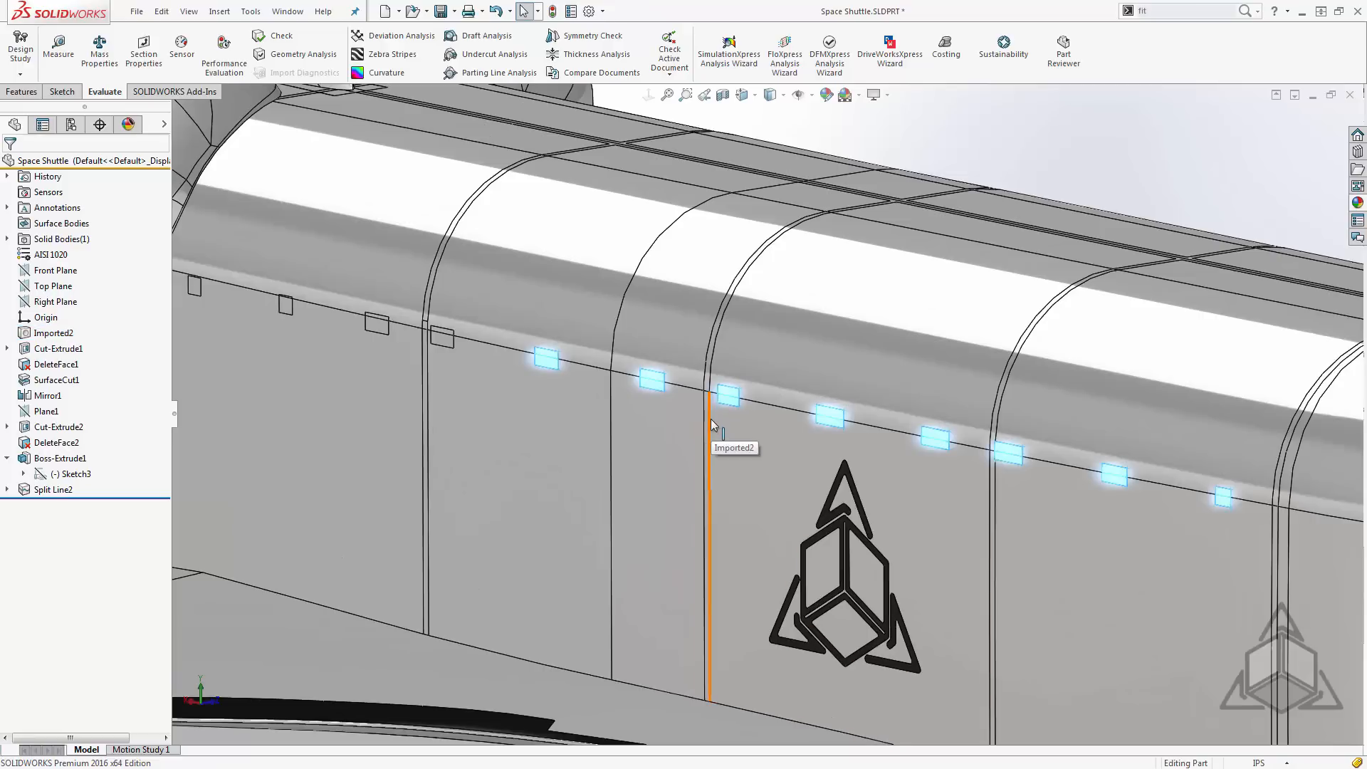
{"action": "key", "text": "Escape"}
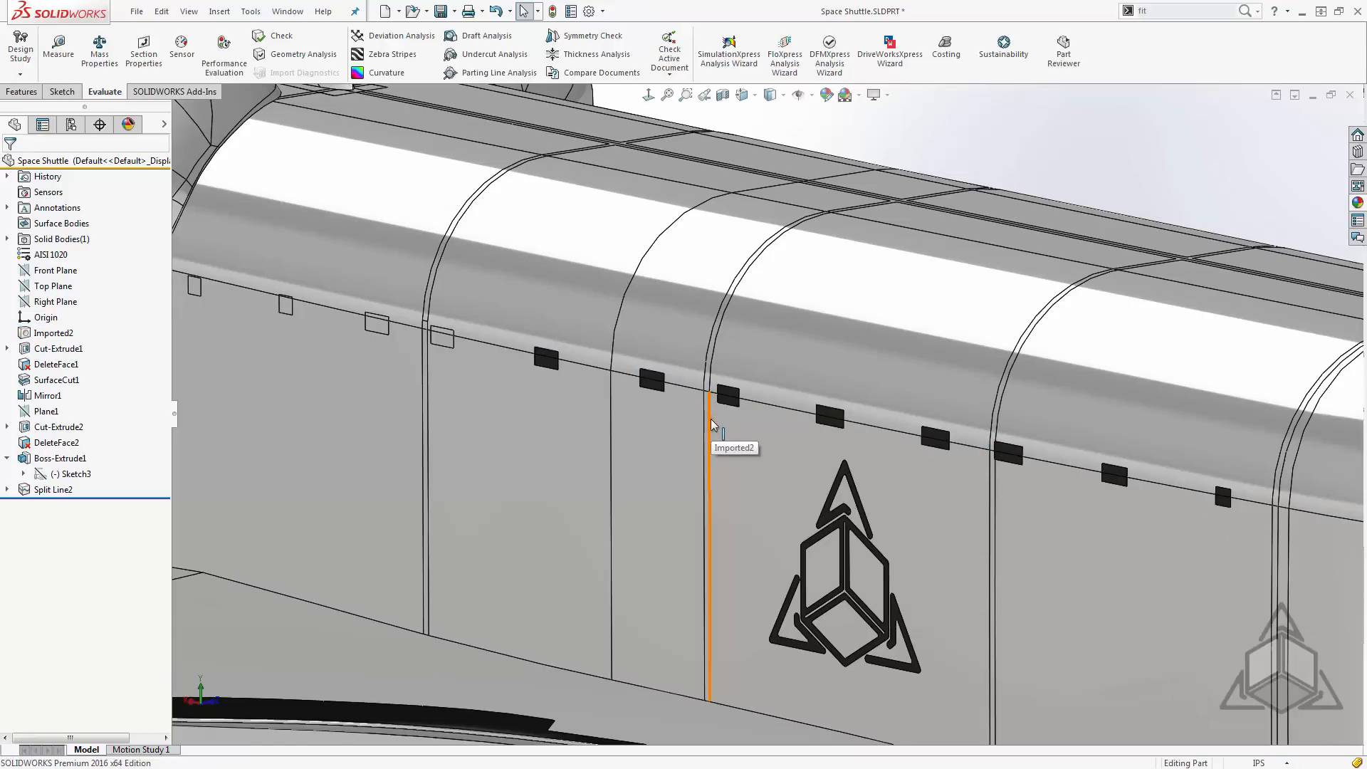
{"action": "scroll", "coordinate": [712, 424], "scroll_direction": "up", "scroll_amount": 5}
{"action": "scroll", "coordinate": [711, 422], "scroll_direction": "up", "scroll_amount": 5}
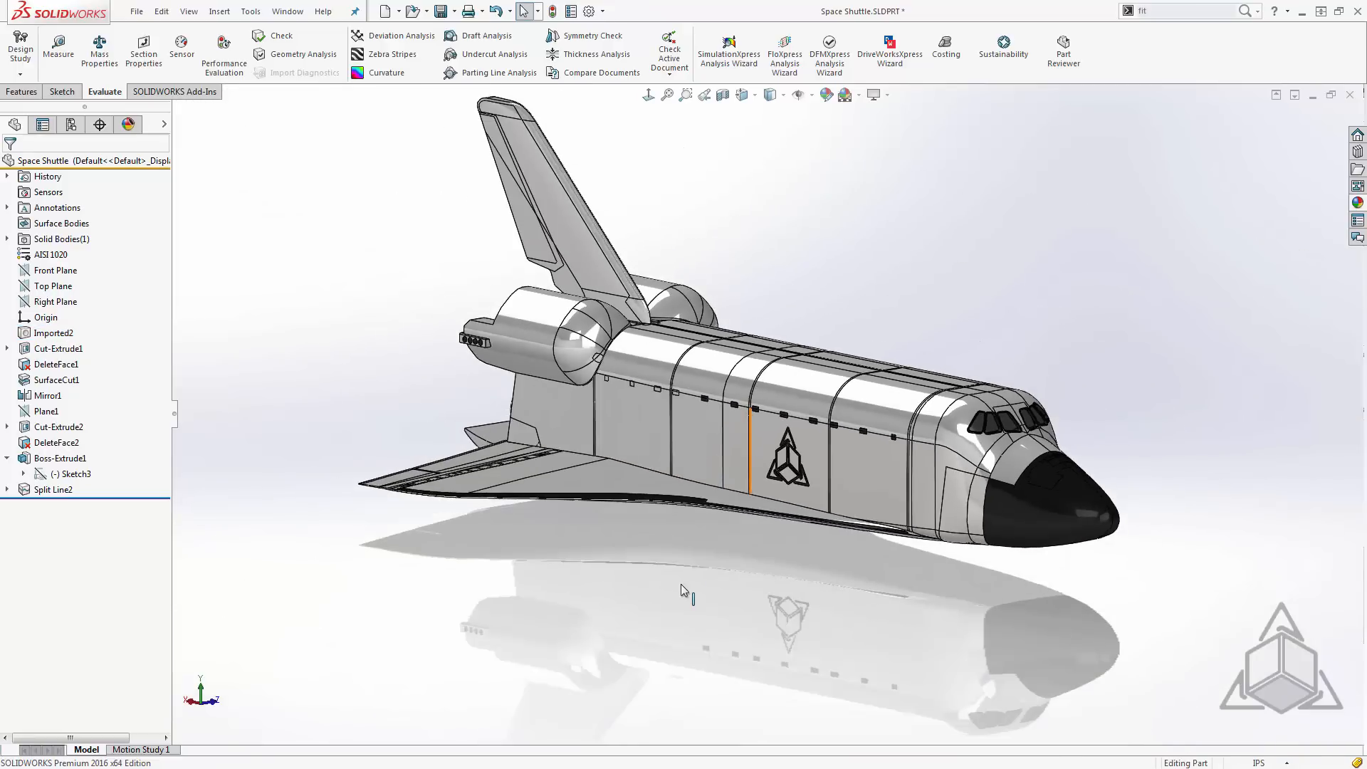